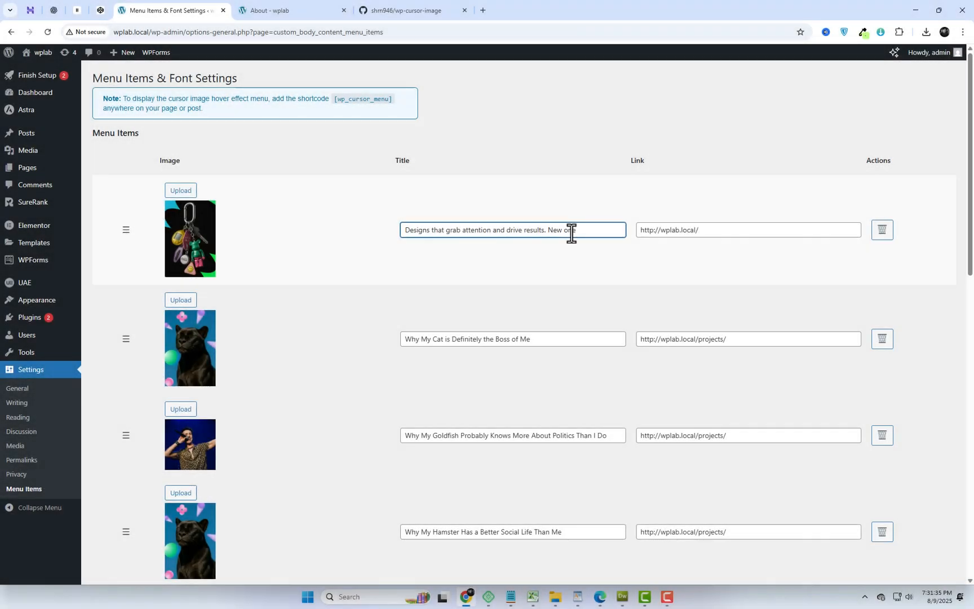
- Replace the first menu item's image with the media library's red-and-purple silhouette portrait of a person in a cap
{"action": "left_click", "coordinate": [185, 191]}
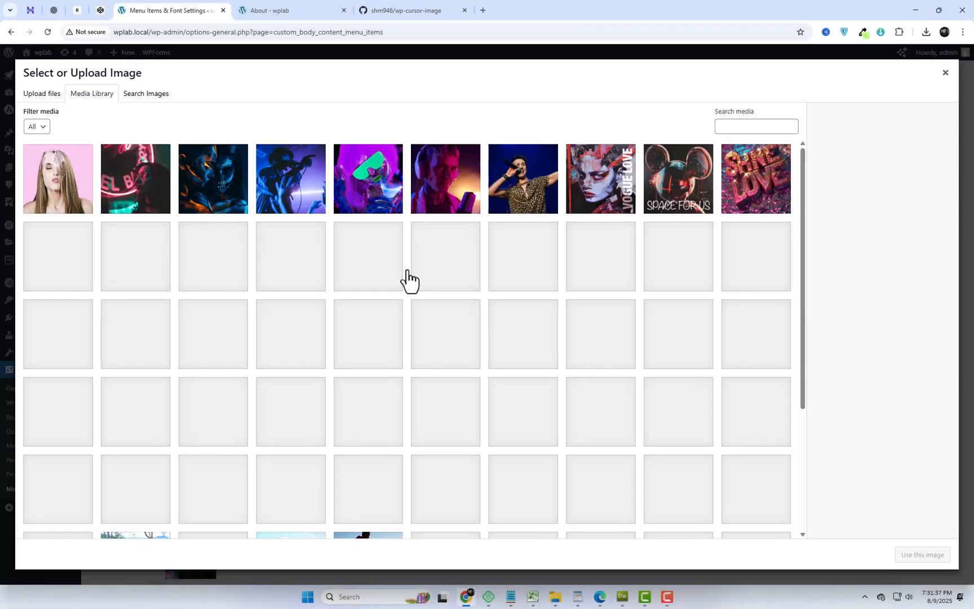
{"action": "left_click", "coordinate": [372, 344]}
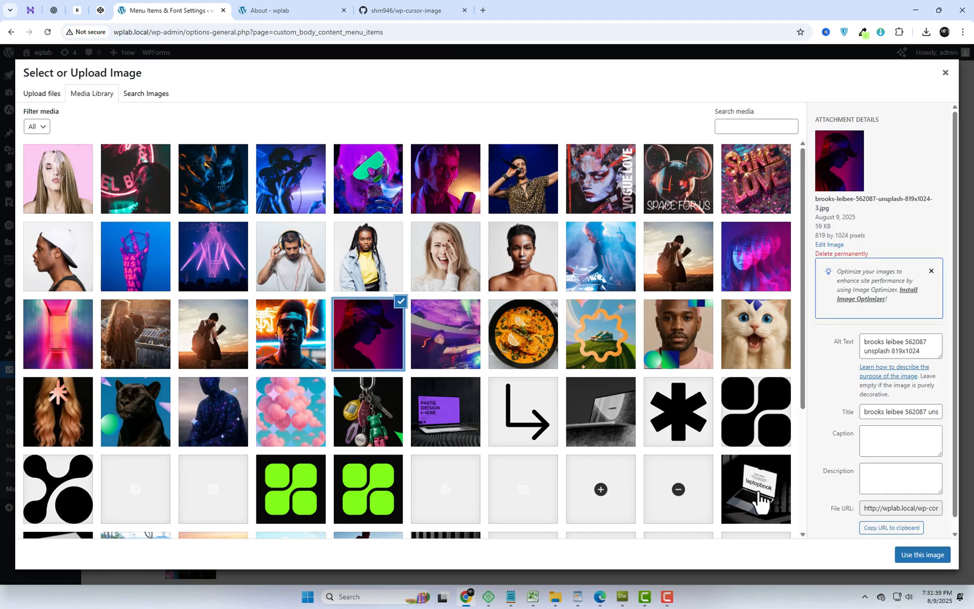
{"action": "left_click", "coordinate": [922, 554]}
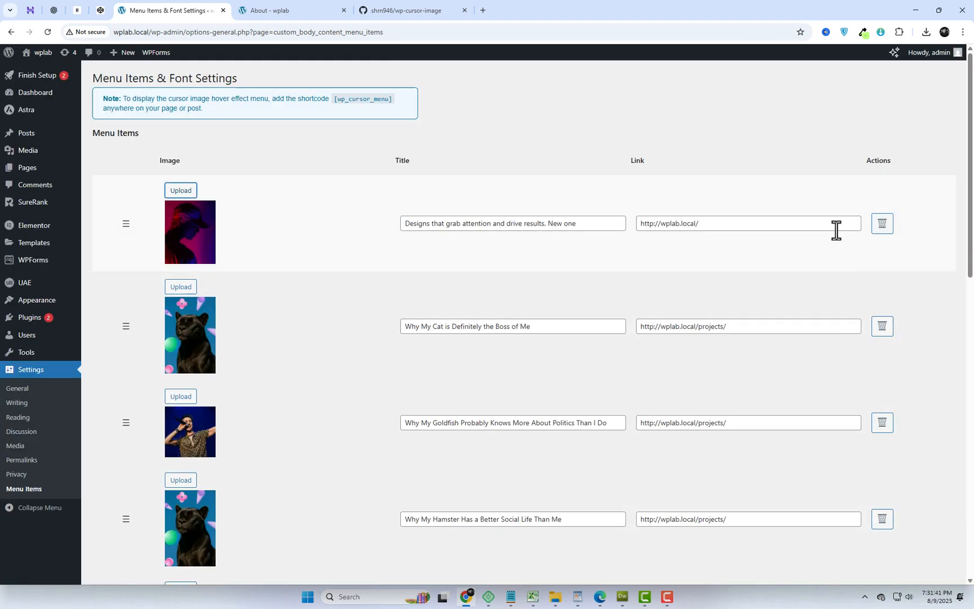
- Change the menu titles' text color to a light green and save the settings
{"action": "scroll", "coordinate": [480, 347], "scroll_direction": "down", "scroll_amount": 15}
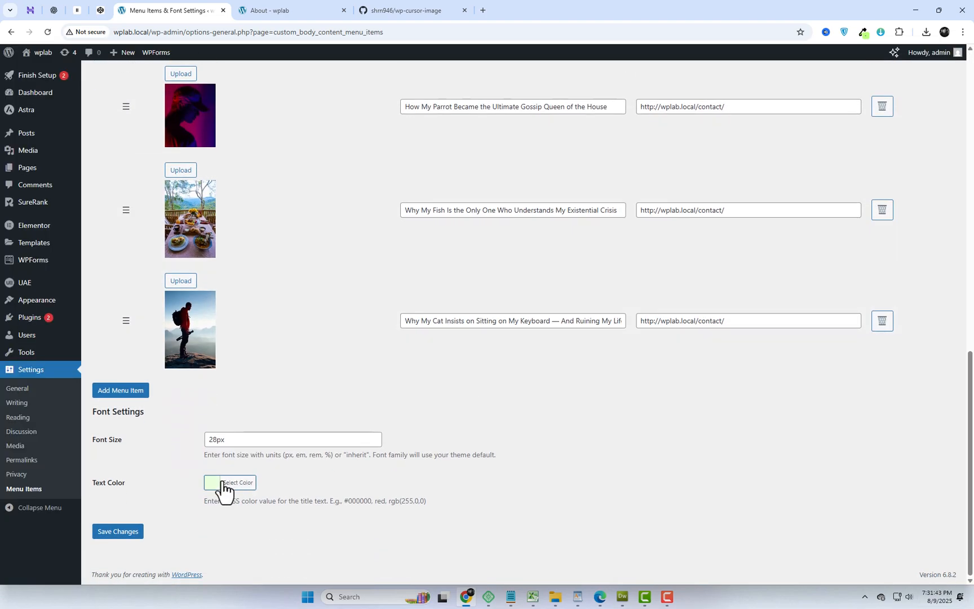
{"action": "left_click", "coordinate": [212, 484]}
{"action": "scroll", "coordinate": [377, 467], "scroll_direction": "down", "scroll_amount": 2}
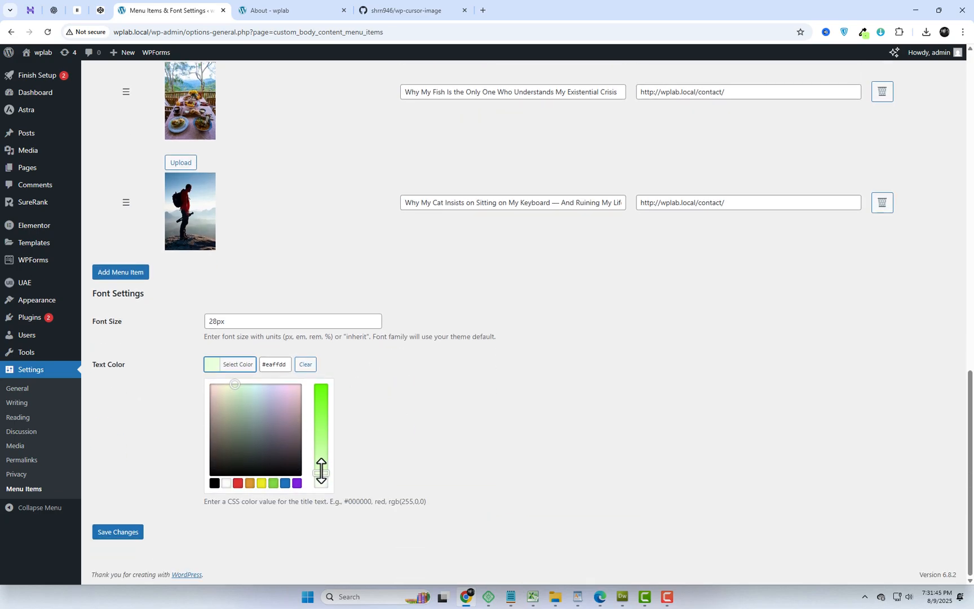
{"action": "left_click", "coordinate": [401, 435]}
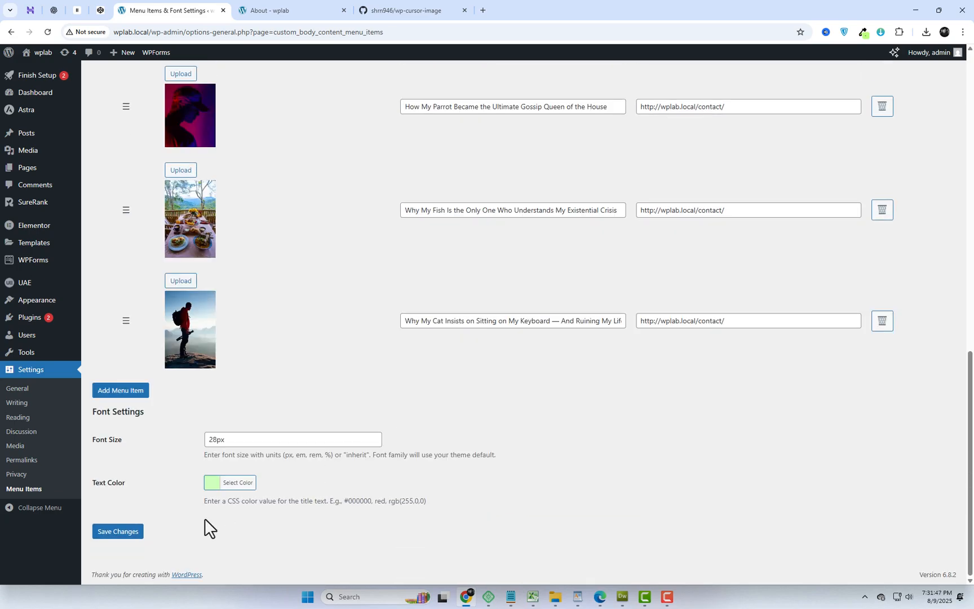
{"action": "left_click", "coordinate": [130, 535]}
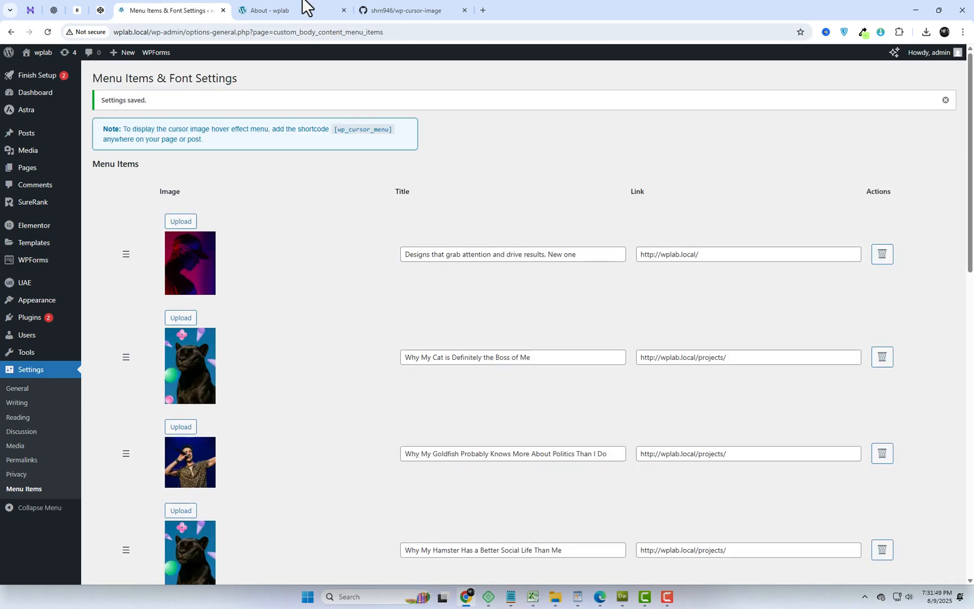
- Reload the site's About page and review the cursor image menu's titles and text color
{"action": "left_click", "coordinate": [293, 10]}
{"action": "left_click", "coordinate": [288, 32]}
{"action": "key", "text": "Return"}
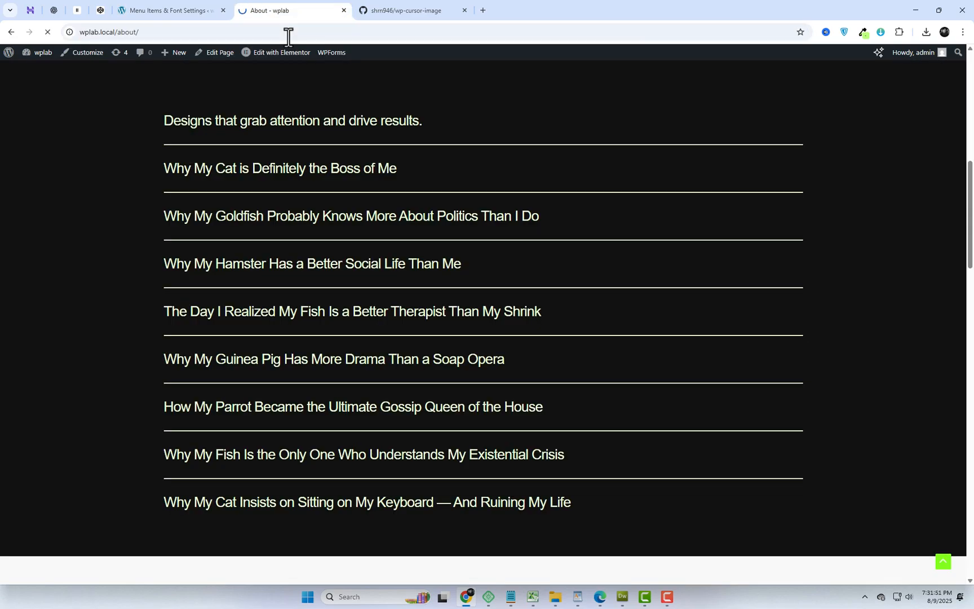
{"action": "scroll", "coordinate": [511, 152], "scroll_direction": "down", "scroll_amount": 5}
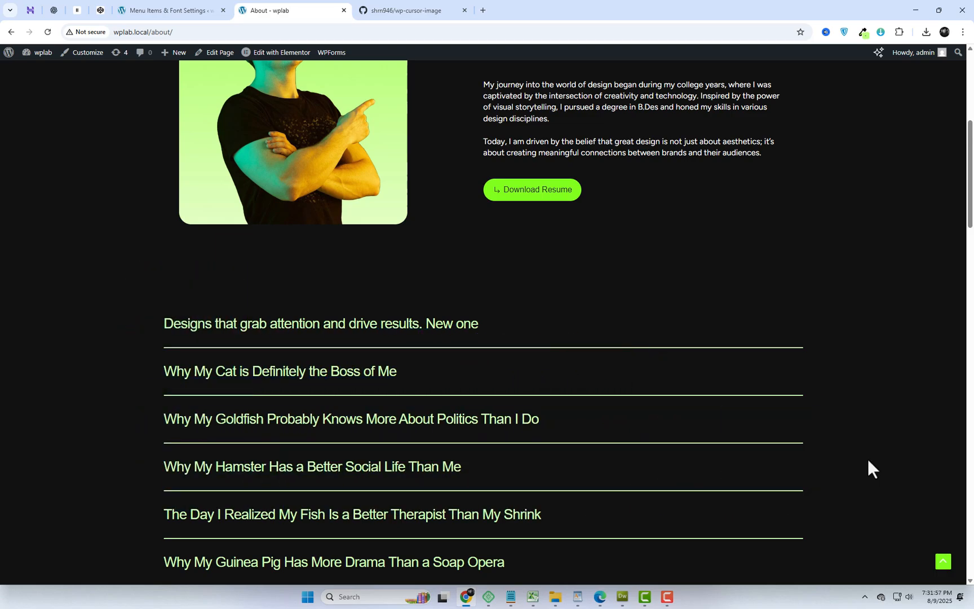
{"action": "scroll", "coordinate": [868, 468], "scroll_direction": "down", "scroll_amount": 5}
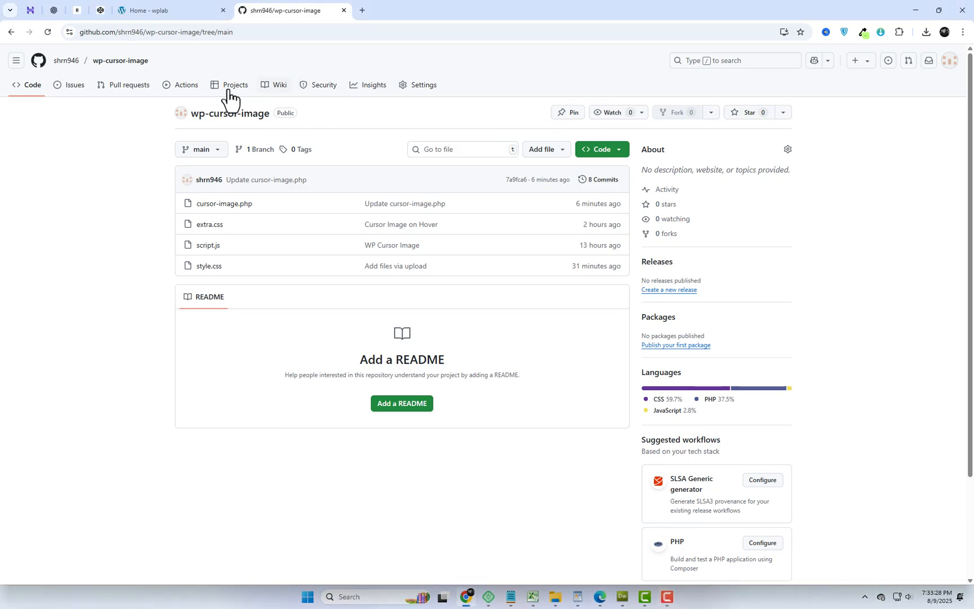
- Download the wp-cursor-image repository from GitHub as a ZIP and close the archive's folder window
{"action": "left_click", "coordinate": [599, 159]}
{"action": "left_click", "coordinate": [502, 302]}
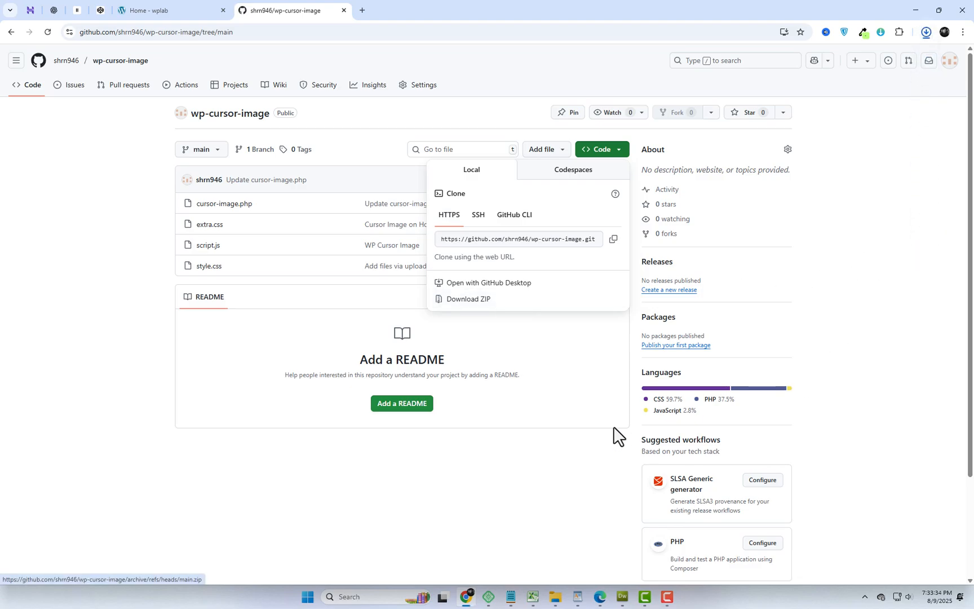
{"action": "left_click", "coordinate": [960, 11]}
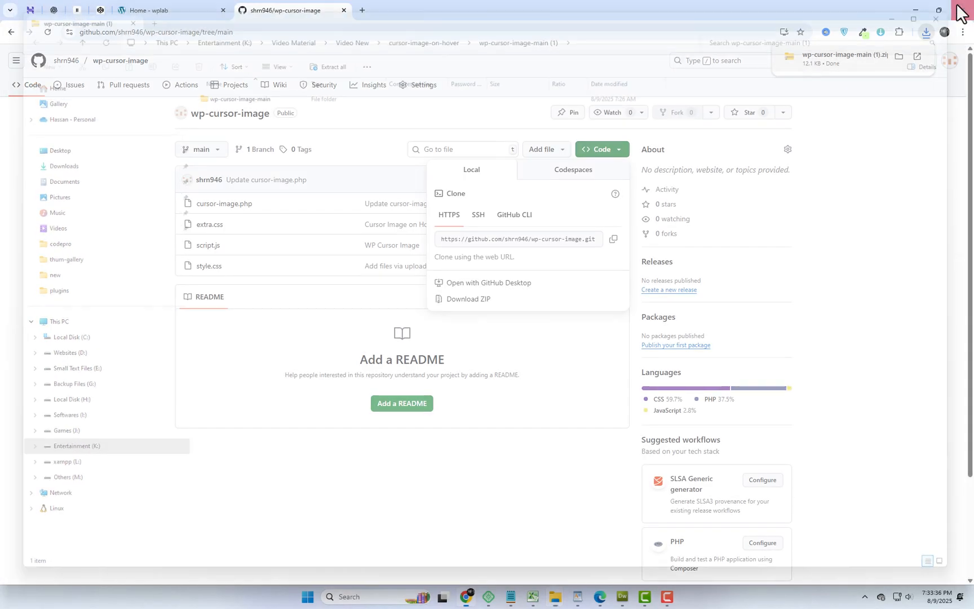
- Go to the wplab site's Add Plugins page in WordPress and open the plugin upload form
{"action": "left_click", "coordinate": [217, 7]}
{"action": "mouse_move", "coordinate": [28, 63]}
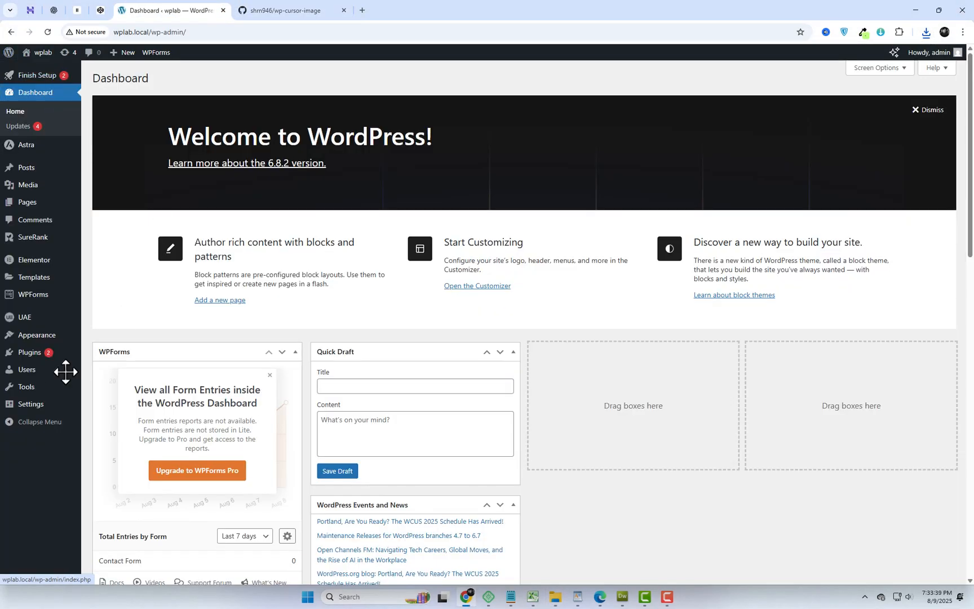
{"action": "mouse_move", "coordinate": [48, 359]}
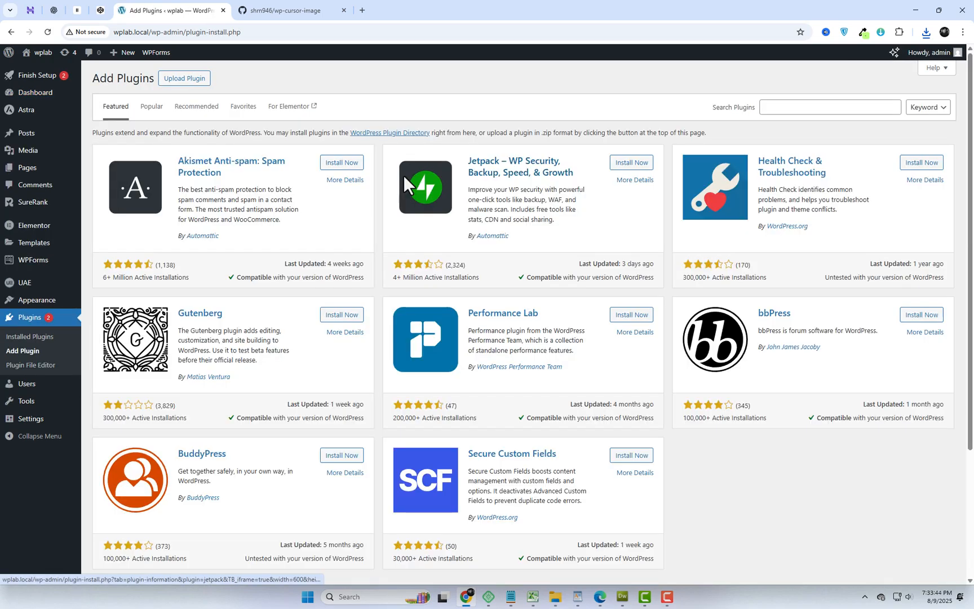
{"action": "left_click", "coordinate": [185, 79]}
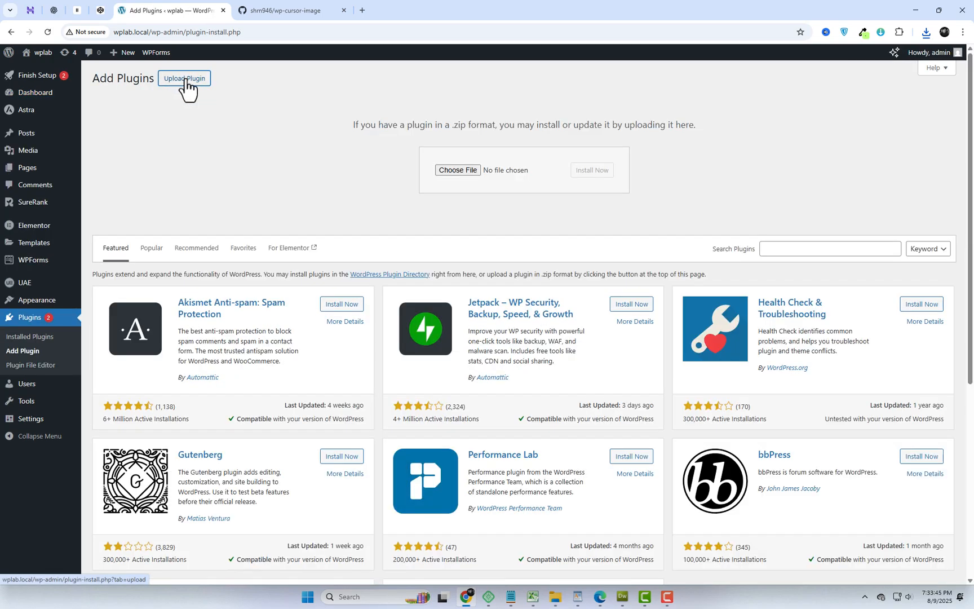
- Upload wp-cursor-image-main.zip, install it as a plugin and activate it
{"action": "left_click", "coordinate": [458, 169]}
{"action": "left_click", "coordinate": [334, 248]}
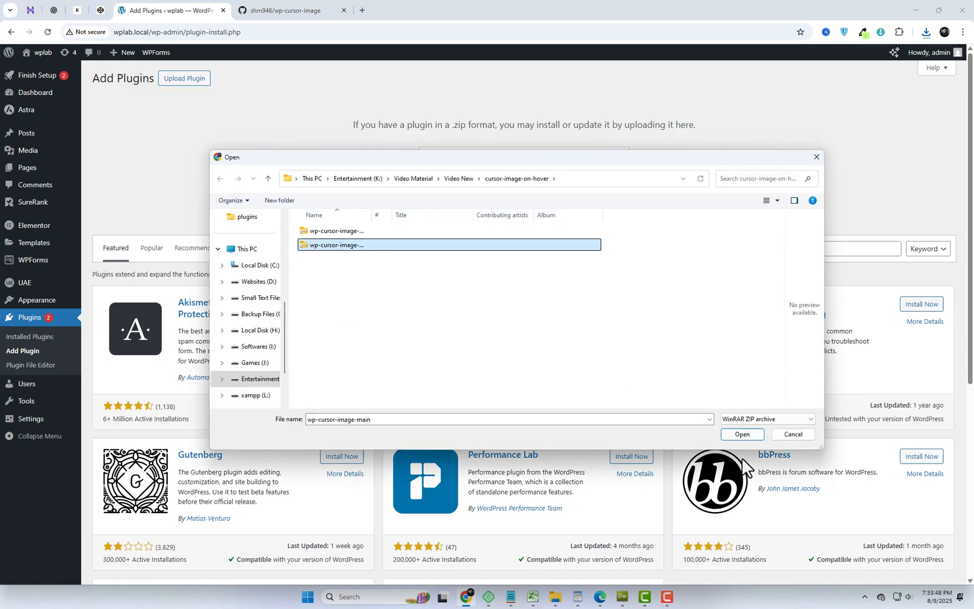
{"action": "left_click", "coordinate": [742, 434]}
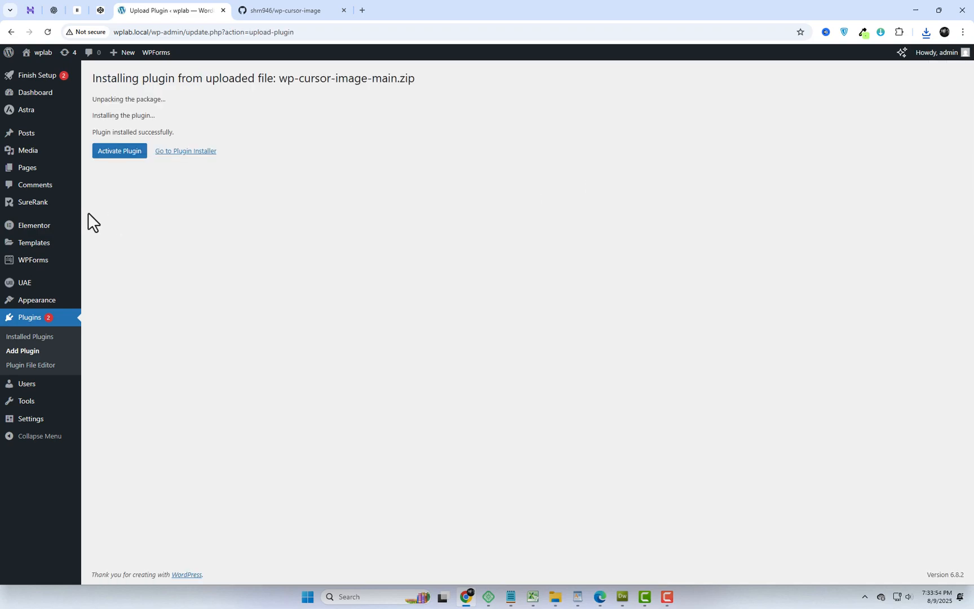
{"action": "left_click", "coordinate": [111, 161]}
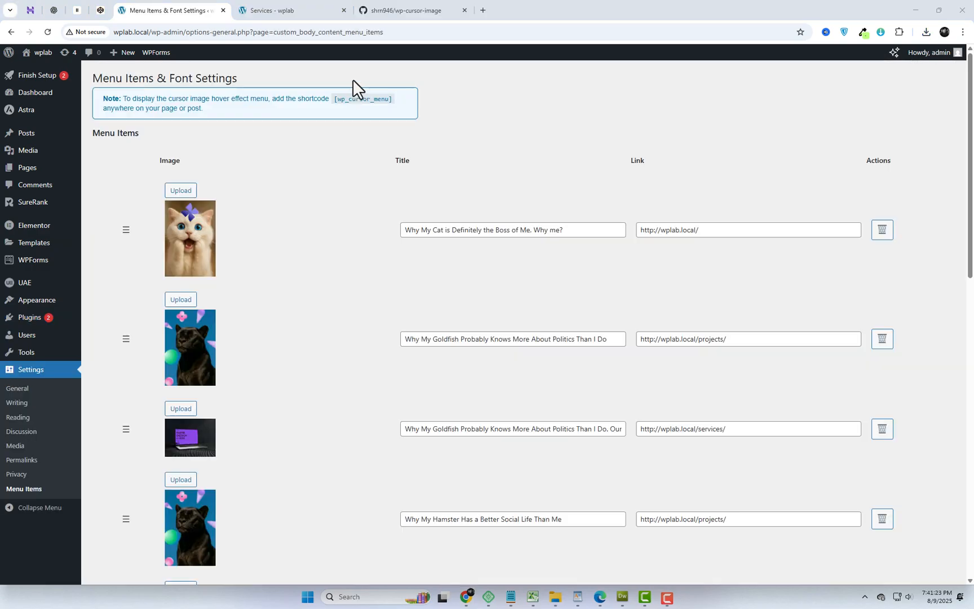
- Highlight the [wp_cursor_menu] shortcode in the note above the menu items
{"action": "left_click_drag", "start_coordinate": [332, 99], "coordinate": [402, 100]}
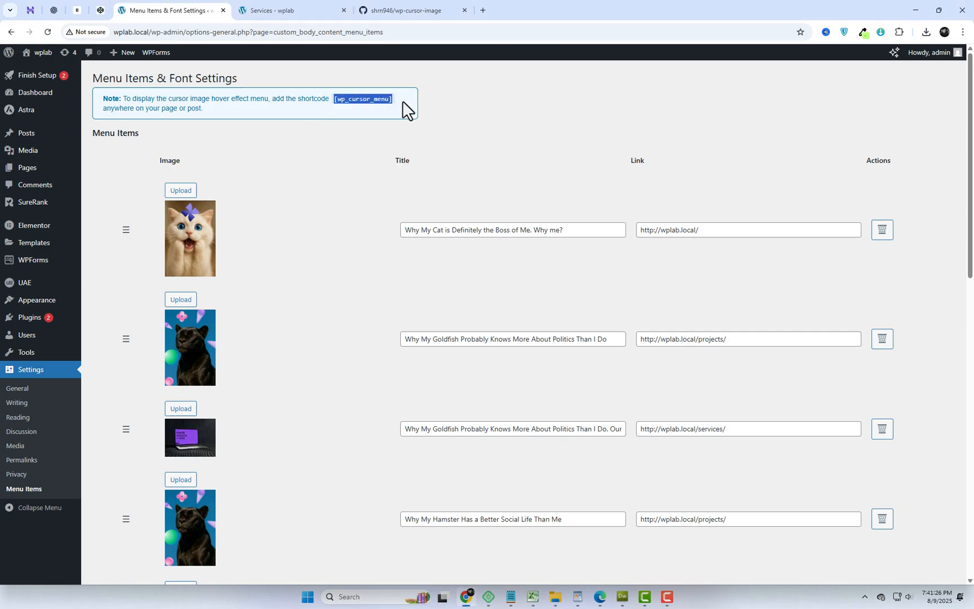
{"action": "left_click", "coordinate": [568, 156]}
- Set the menu titles' text color to the more saturated green #8eff5e and save the settings
{"action": "scroll", "coordinate": [355, 293], "scroll_direction": "down", "scroll_amount": 2}
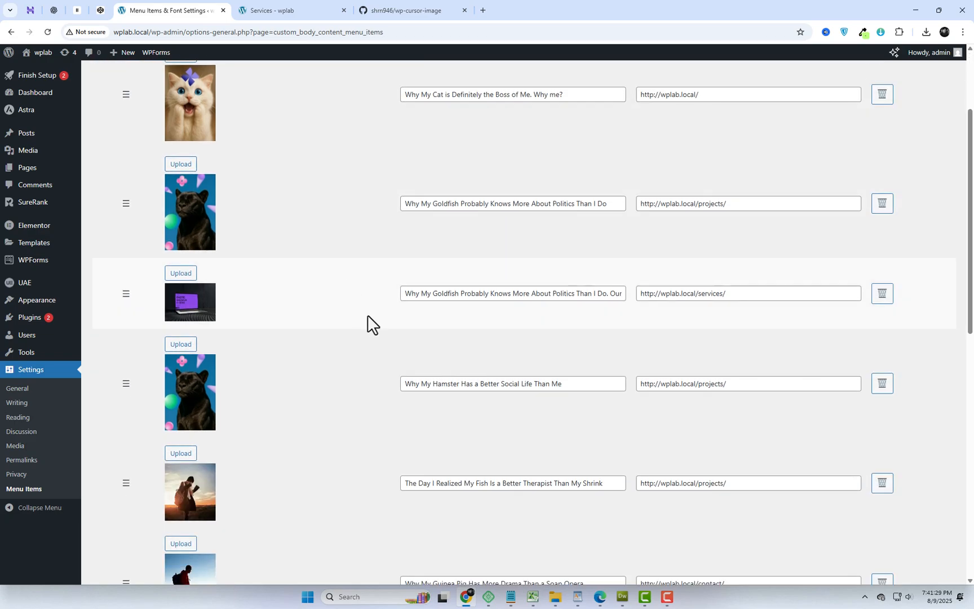
{"action": "scroll", "coordinate": [366, 324], "scroll_direction": "down", "scroll_amount": 8}
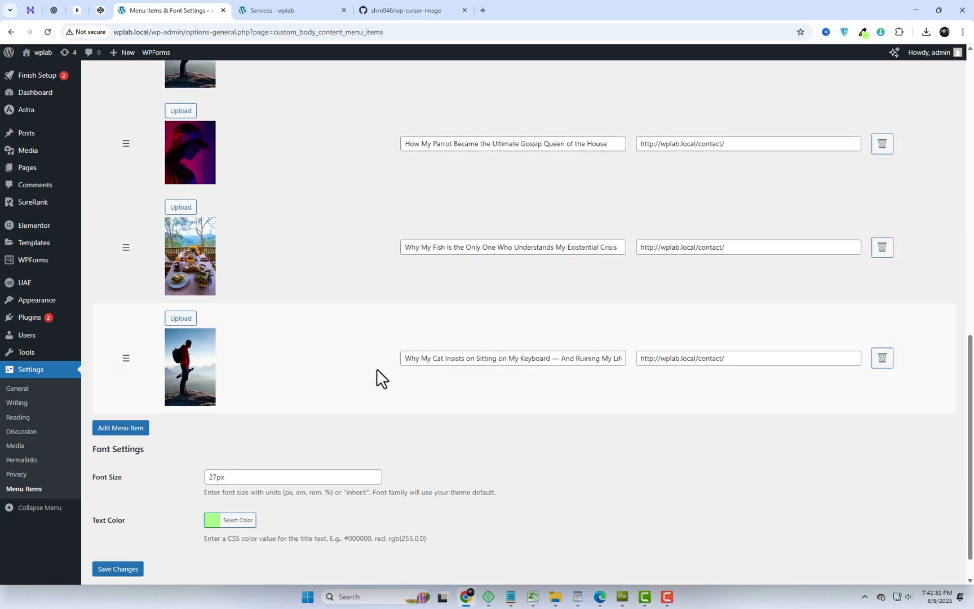
{"action": "scroll", "coordinate": [384, 383], "scroll_direction": "down", "scroll_amount": 1}
{"action": "left_click", "coordinate": [208, 486]}
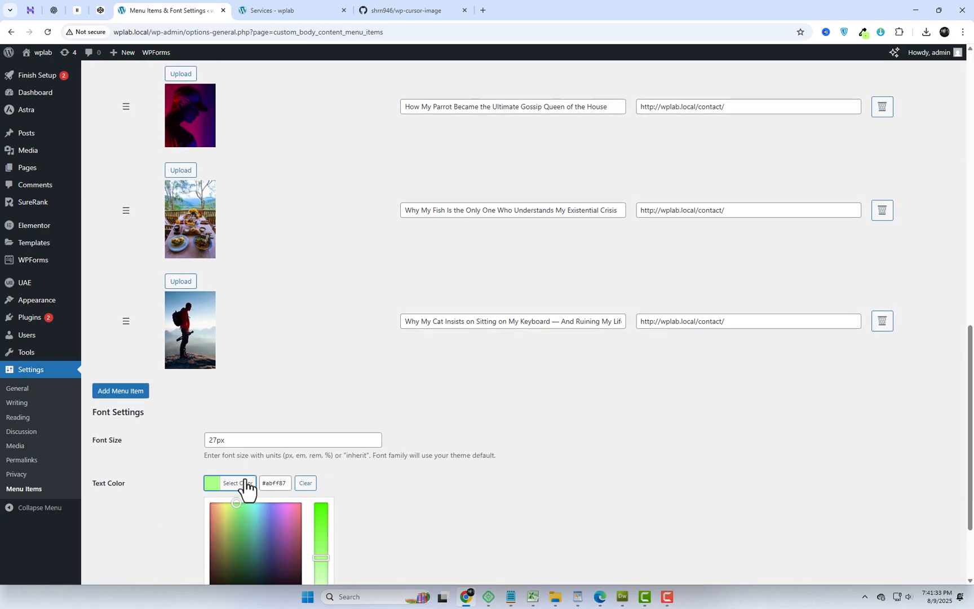
{"action": "scroll", "coordinate": [340, 448], "scroll_direction": "down", "scroll_amount": 2}
{"action": "left_click_drag", "start_coordinate": [323, 438], "coordinate": [323, 419]}
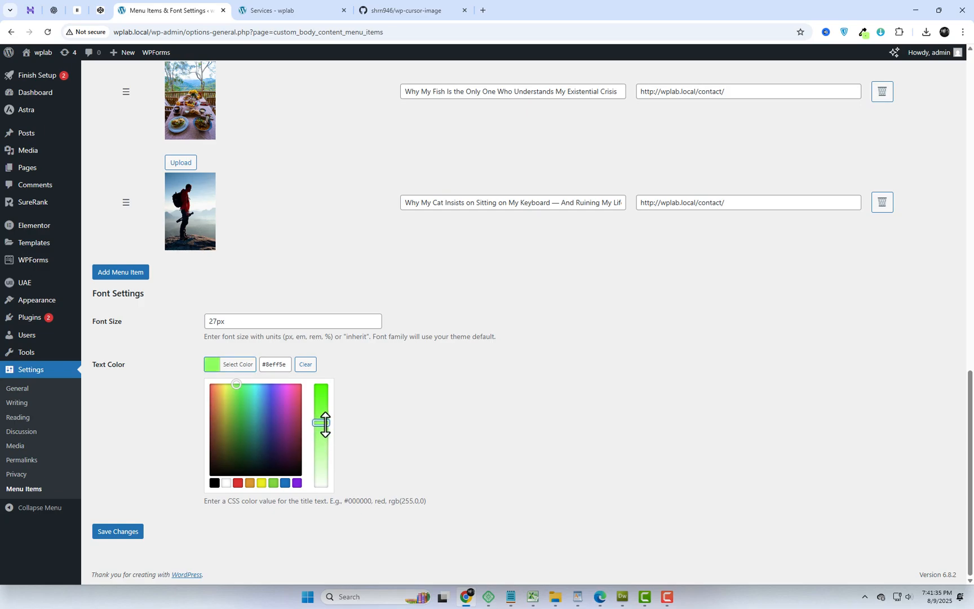
{"action": "left_click", "coordinate": [392, 416]}
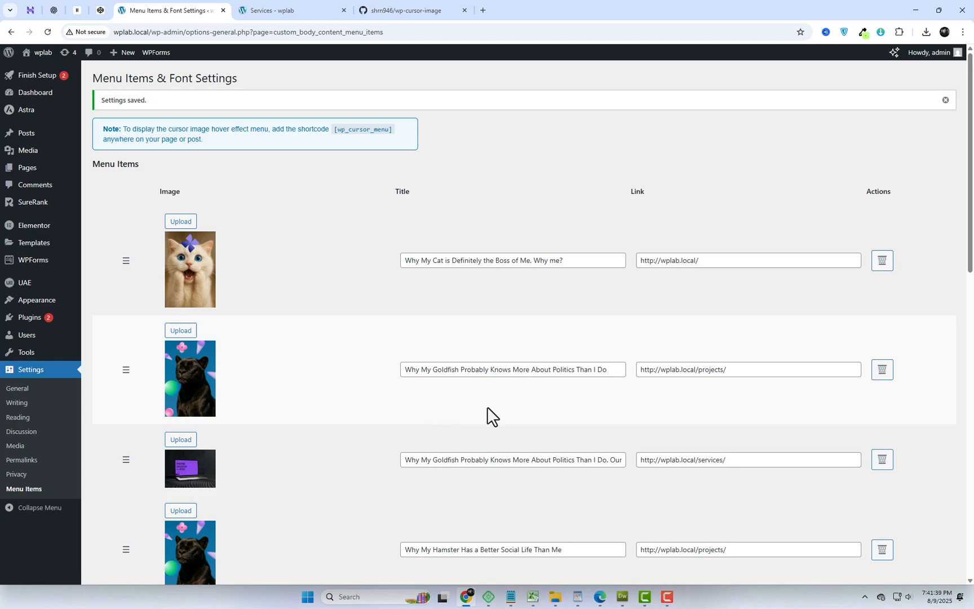
- Replace the first menu item's title with "Building digital experiences that sell themselves." copied from the WordPad document
{"action": "left_click", "coordinate": [577, 596]}
{"action": "left_click", "coordinate": [446, 369]}
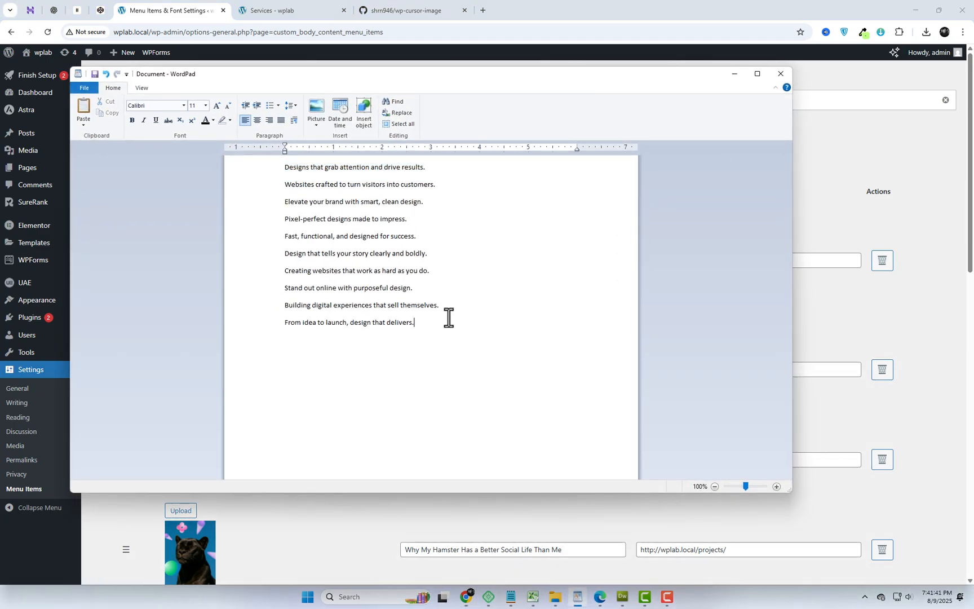
{"action": "left_click_drag", "start_coordinate": [449, 310], "coordinate": [283, 310]}
{"action": "key", "text": "ctrl+c"}
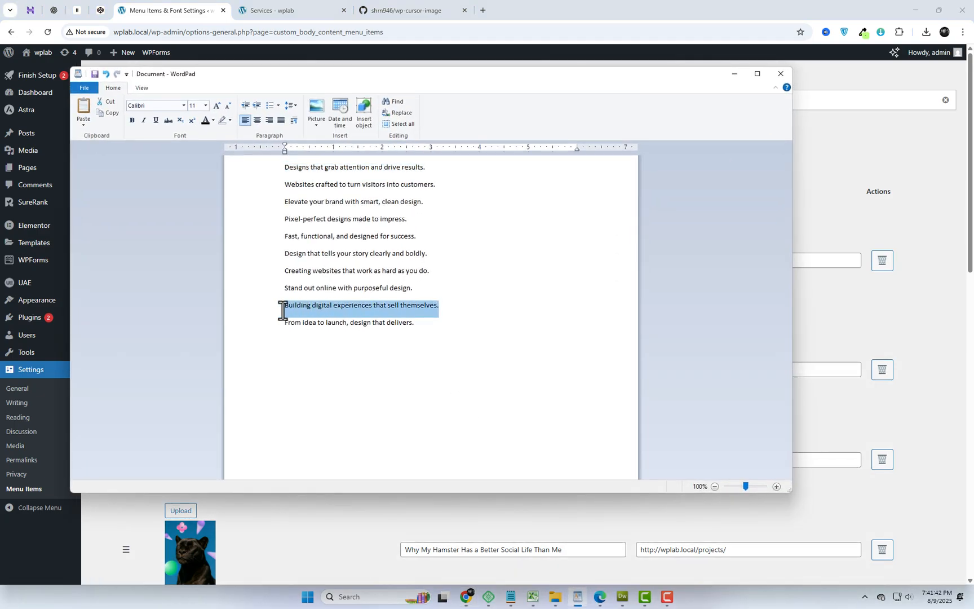
{"action": "left_click", "coordinate": [472, 605]}
{"action": "left_click", "coordinate": [439, 260]}
{"action": "key", "text": "ctrl+a"}
{"action": "key", "text": "ctrl+v"}
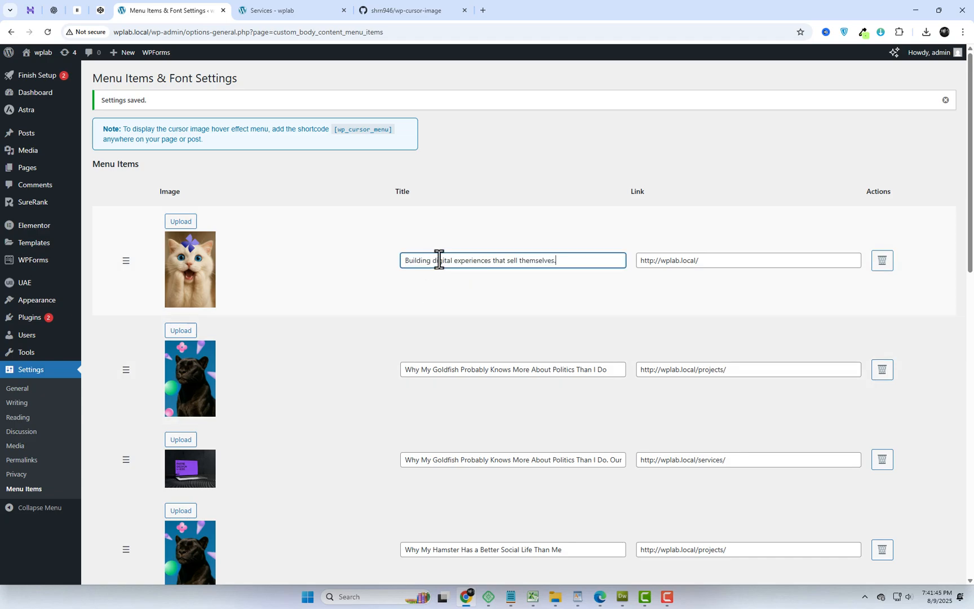
- Replace the second menu item's title with "Creating websites that work as hard as you do." copied from the WordPad document
{"action": "left_click", "coordinate": [578, 599]}
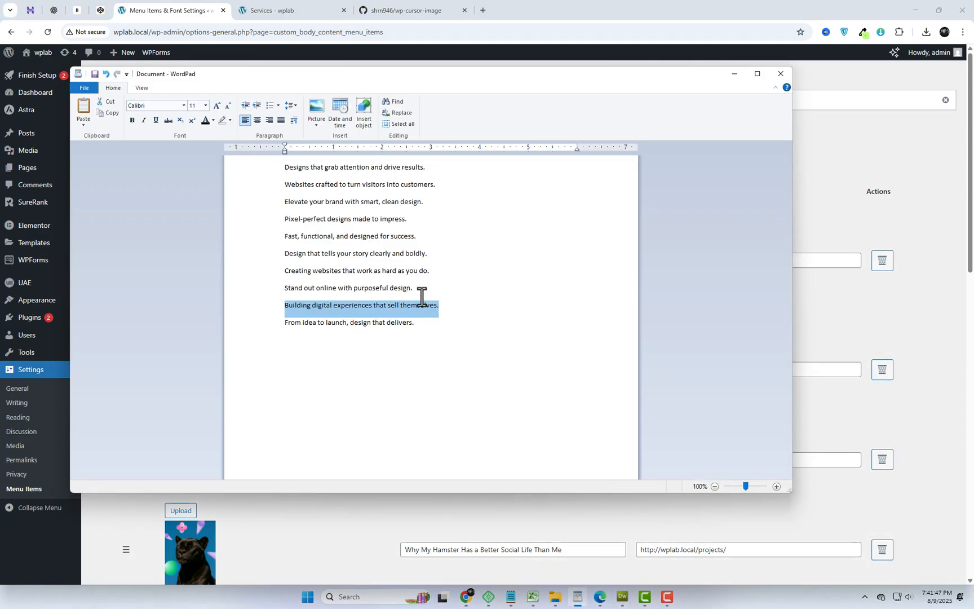
{"action": "left_click_drag", "start_coordinate": [428, 274], "coordinate": [291, 274]}
{"action": "key", "text": "ctrl+c"}
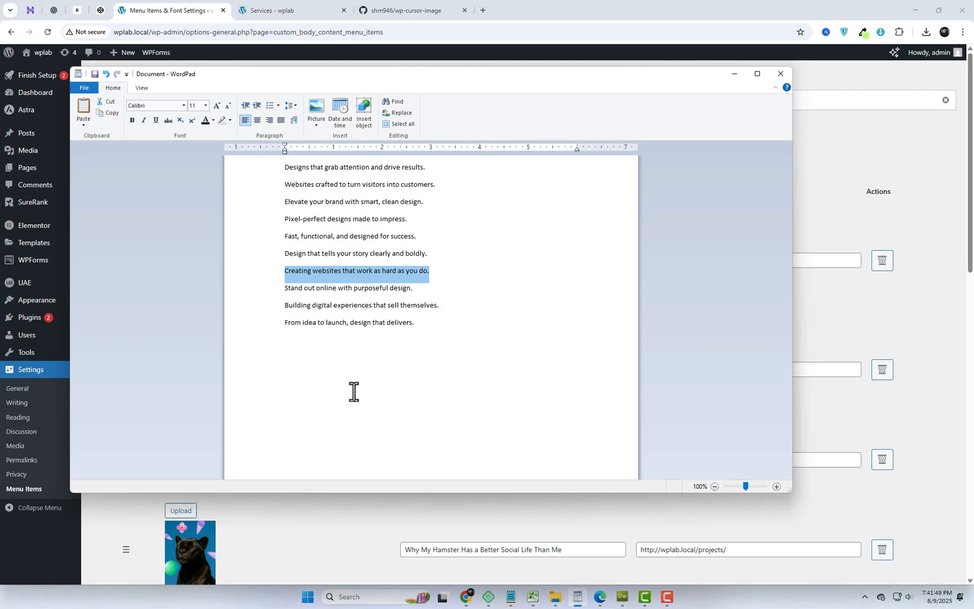
{"action": "left_click", "coordinate": [465, 597]}
{"action": "left_click", "coordinate": [427, 366]}
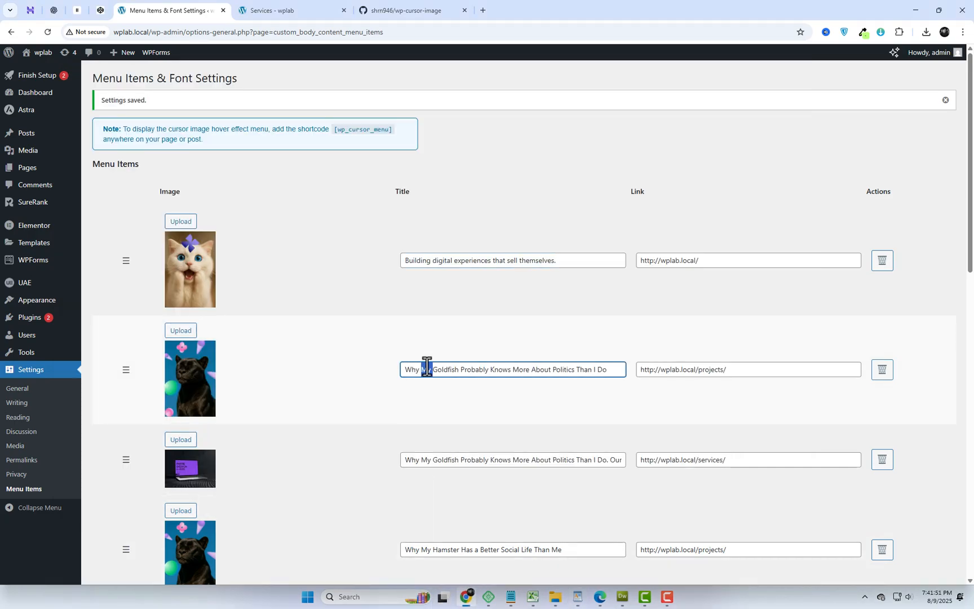
{"action": "key", "text": "ctrl+a"}
{"action": "key", "text": "ctrl+v"}
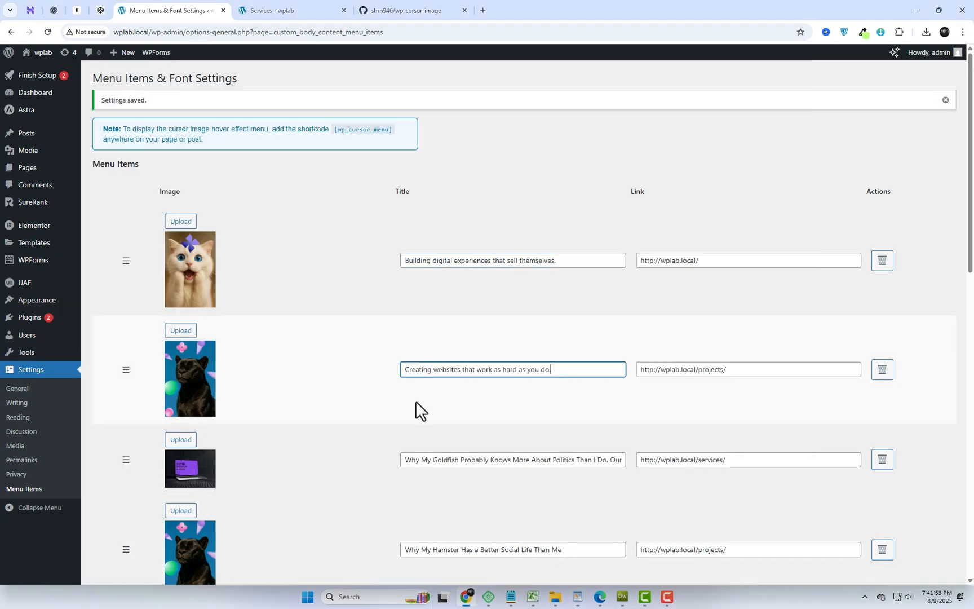
- Replace the second menu item's image with the media library's dark portrait lit in blue and orange
{"action": "scroll", "coordinate": [338, 360], "scroll_direction": "down", "scroll_amount": 2}
{"action": "left_click", "coordinate": [189, 199]}
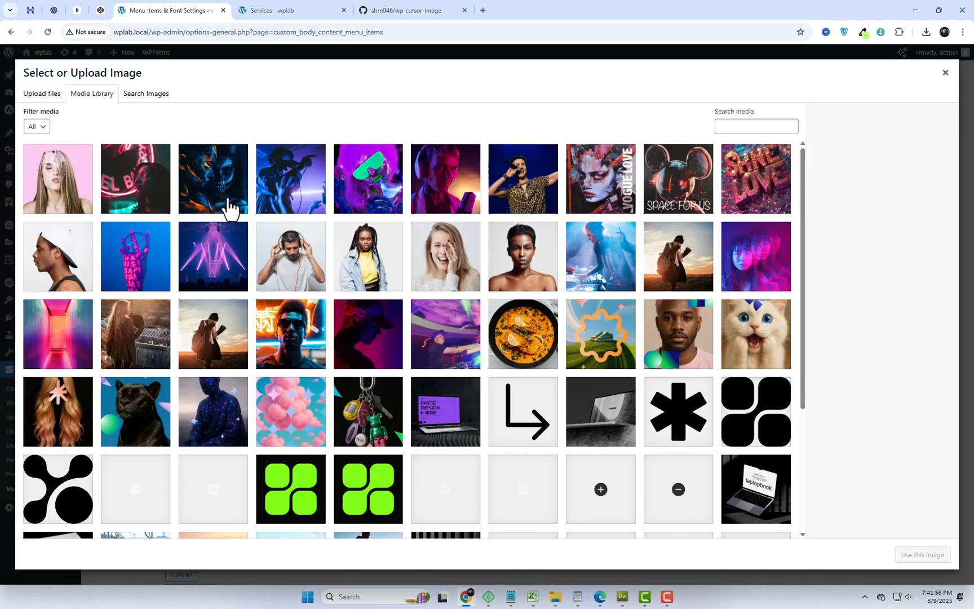
{"action": "left_click", "coordinate": [228, 208]}
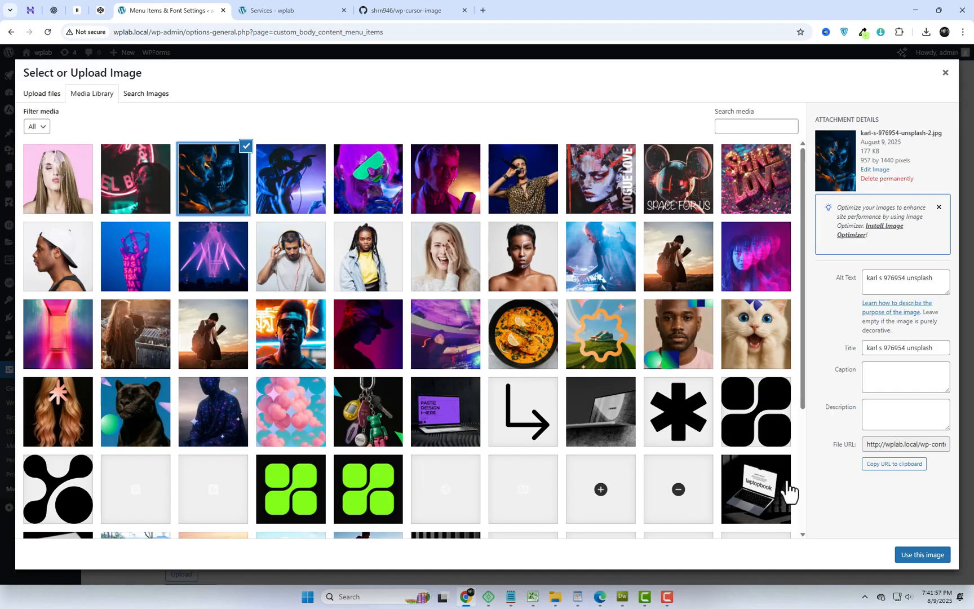
{"action": "left_click", "coordinate": [905, 554]}
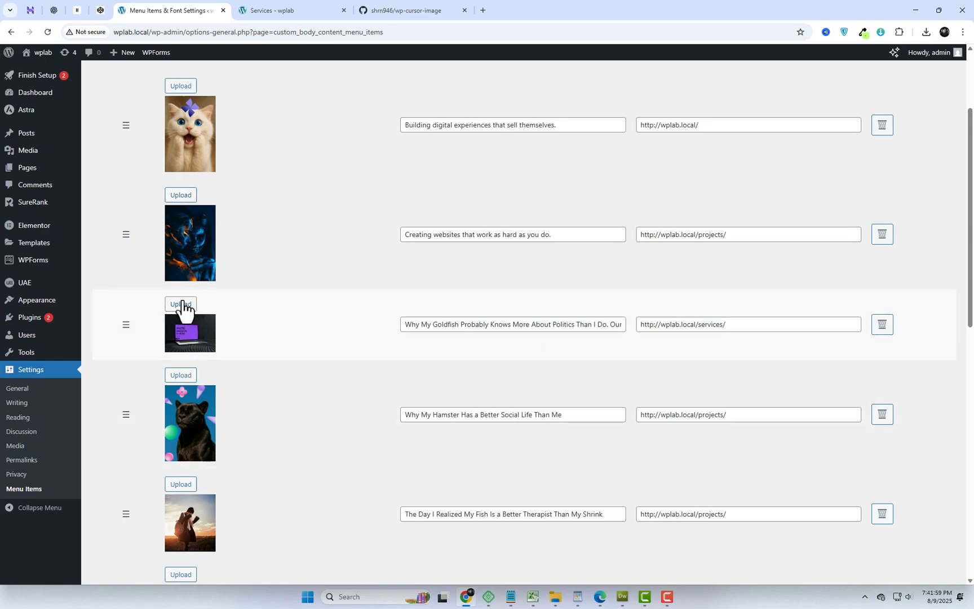
- Replace the third menu item's image with tranding-food-4.png, the curry bowl photo from the media library
{"action": "left_click", "coordinate": [180, 305]}
{"action": "left_click", "coordinate": [538, 354]}
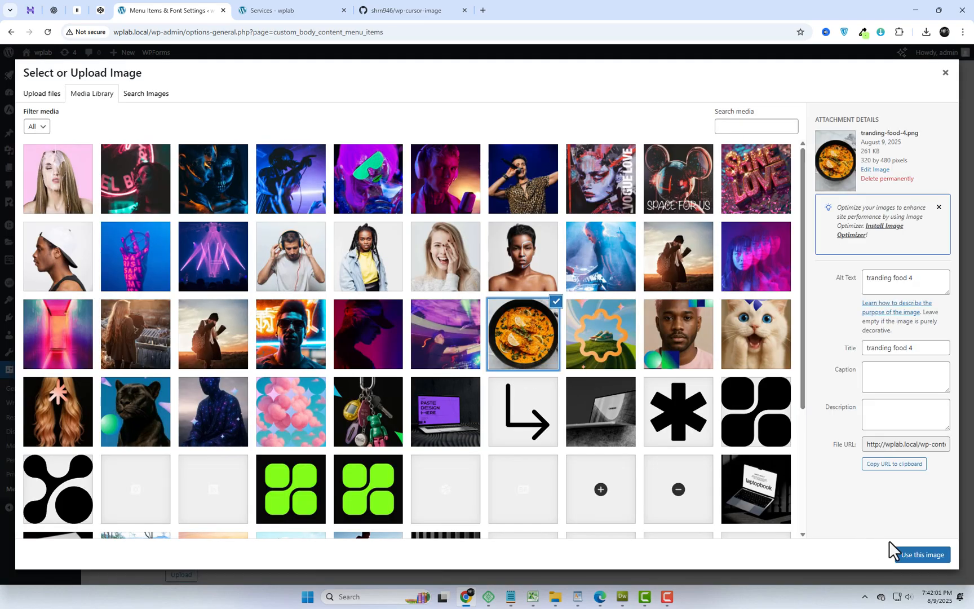
{"action": "left_click", "coordinate": [910, 552]}
- Move the "Why My Goldfish Probably Knows More About Politics" item up to second place in the menu and save the settings
{"action": "scroll", "coordinate": [157, 416], "scroll_direction": "up", "scroll_amount": 1}
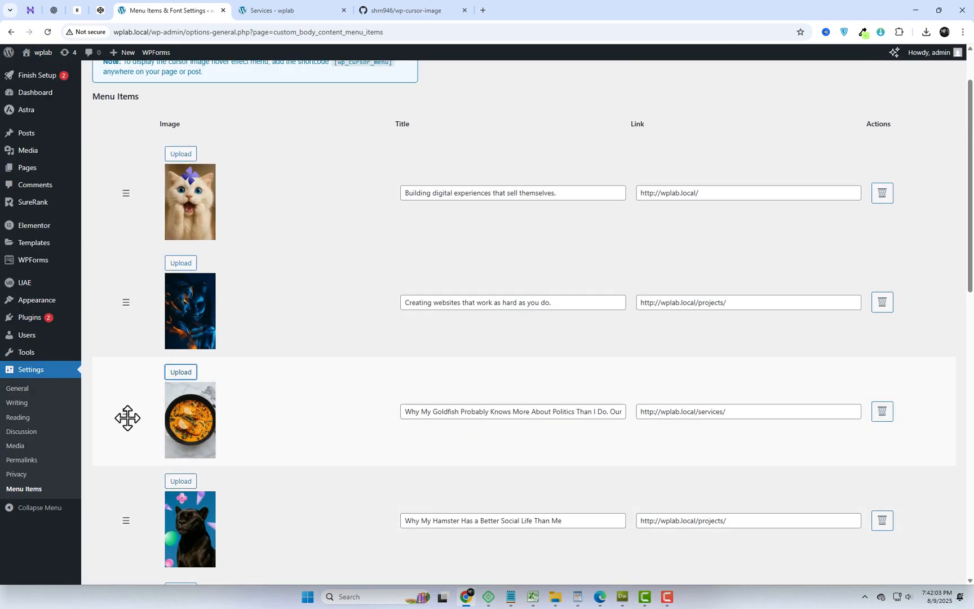
{"action": "left_click_drag", "start_coordinate": [127, 418], "coordinate": [114, 273]}
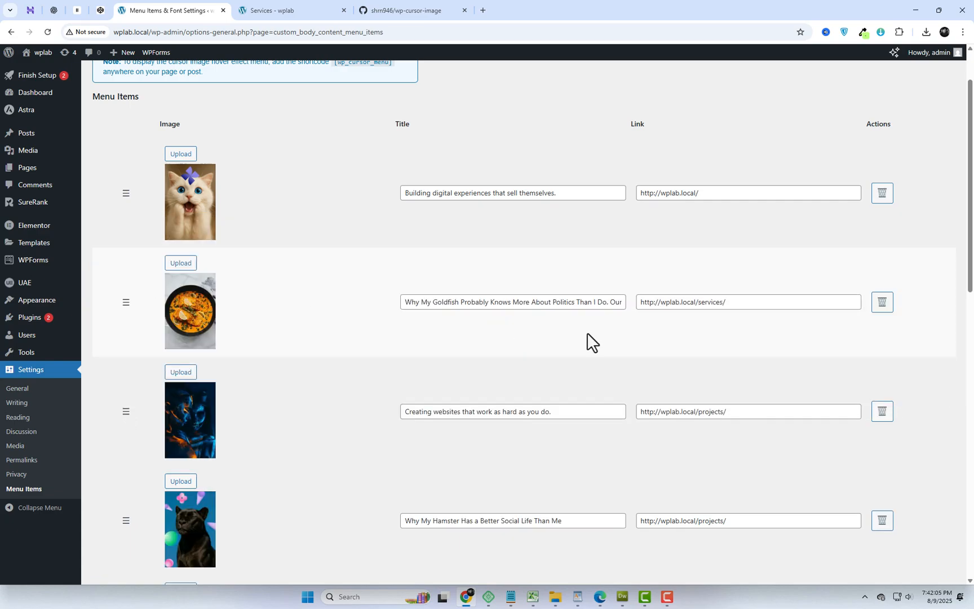
{"action": "left_click_drag", "start_coordinate": [970, 260], "coordinate": [970, 538]}
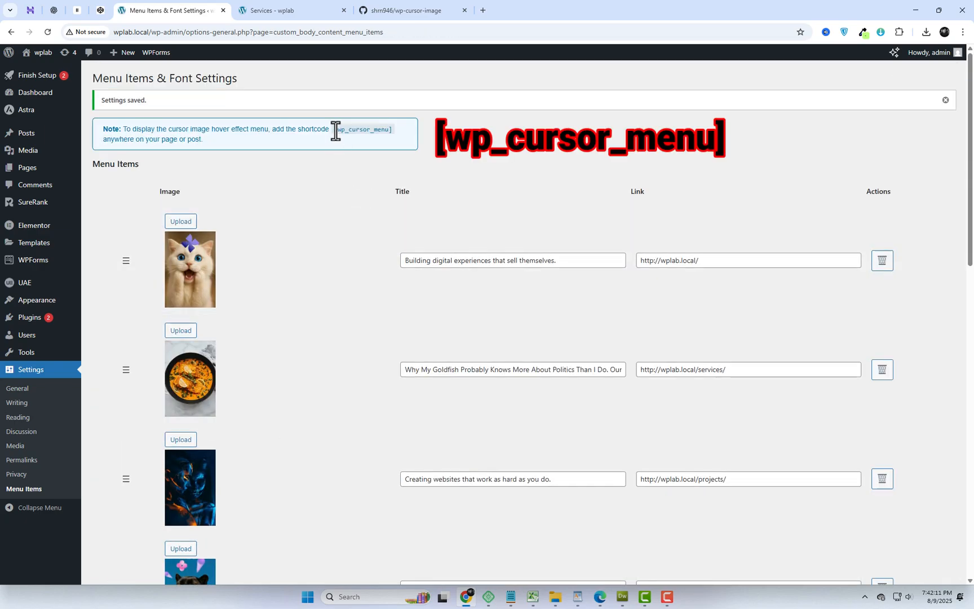
- Copy the [wp_cursor_menu] shortcode from the note above the menu items
{"action": "left_click_drag", "start_coordinate": [388, 135], "coordinate": [397, 135]}
{"action": "right_click", "coordinate": [388, 134]}
{"action": "left_click", "coordinate": [405, 147]}
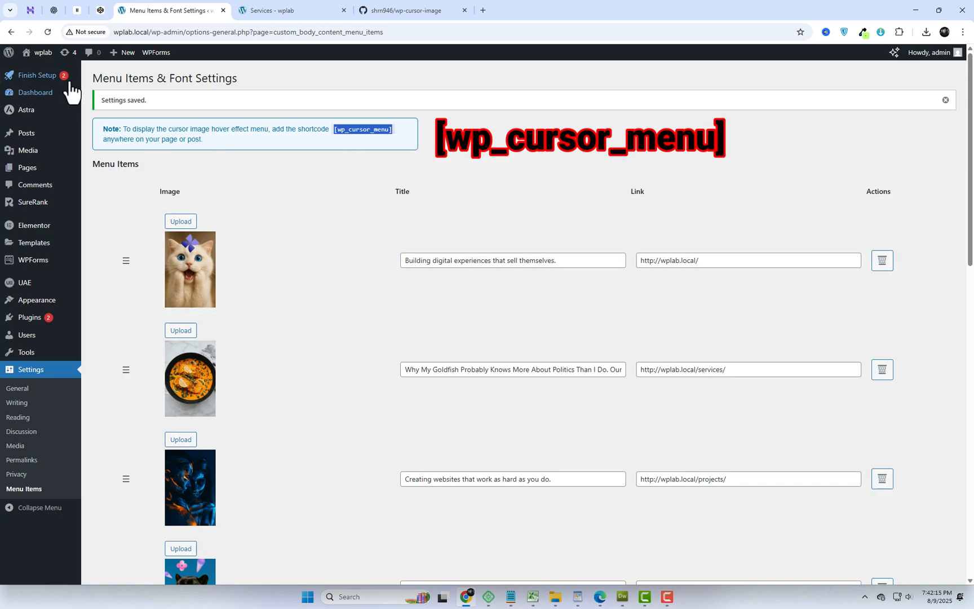
- Open the site's About page in a new tab and open it for editing with Elementor in a separate tab
{"action": "middle_click", "coordinate": [35, 71]}
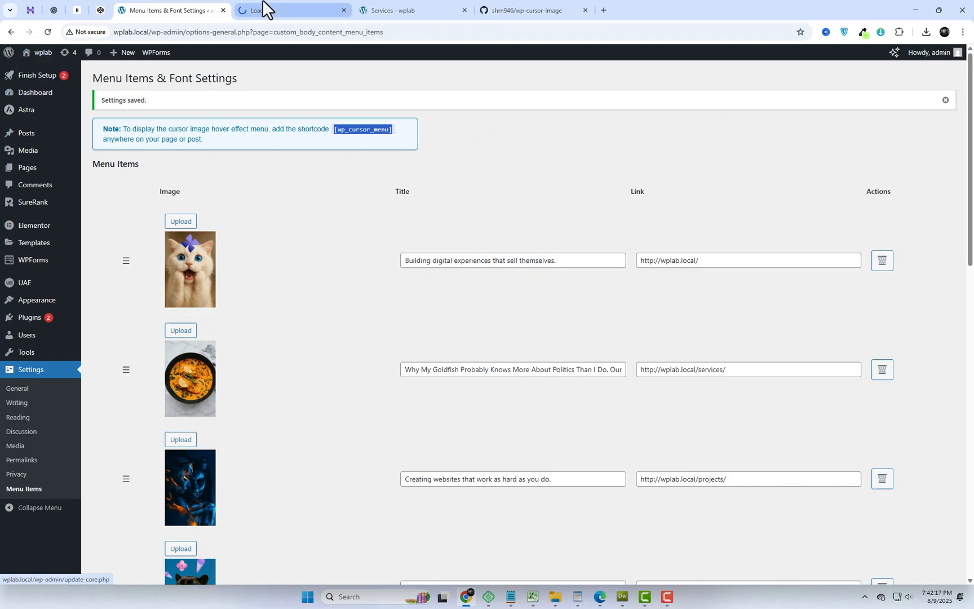
{"action": "left_click", "coordinate": [261, 9]}
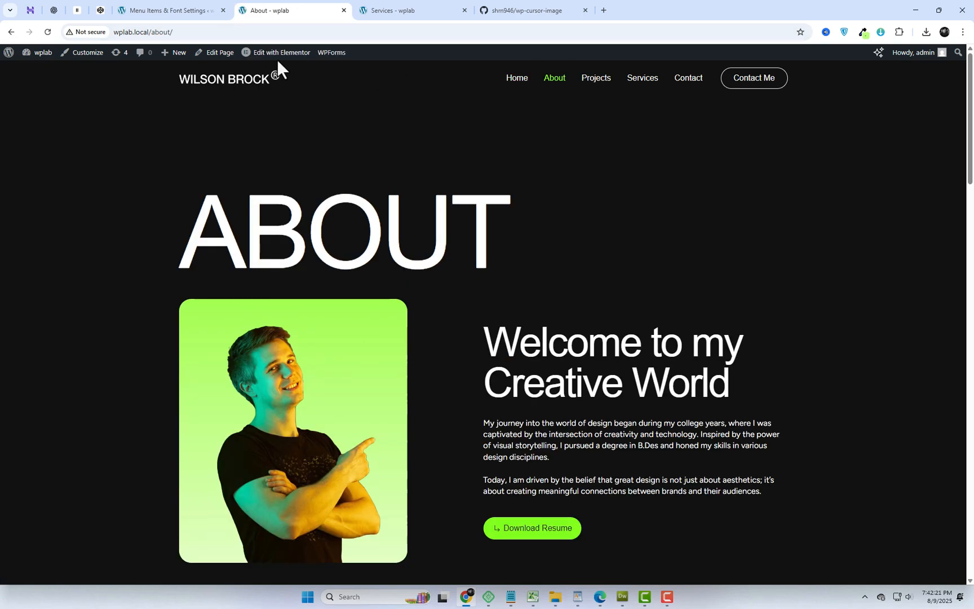
{"action": "right_click", "coordinate": [265, 59]}
{"action": "left_click", "coordinate": [280, 66]}
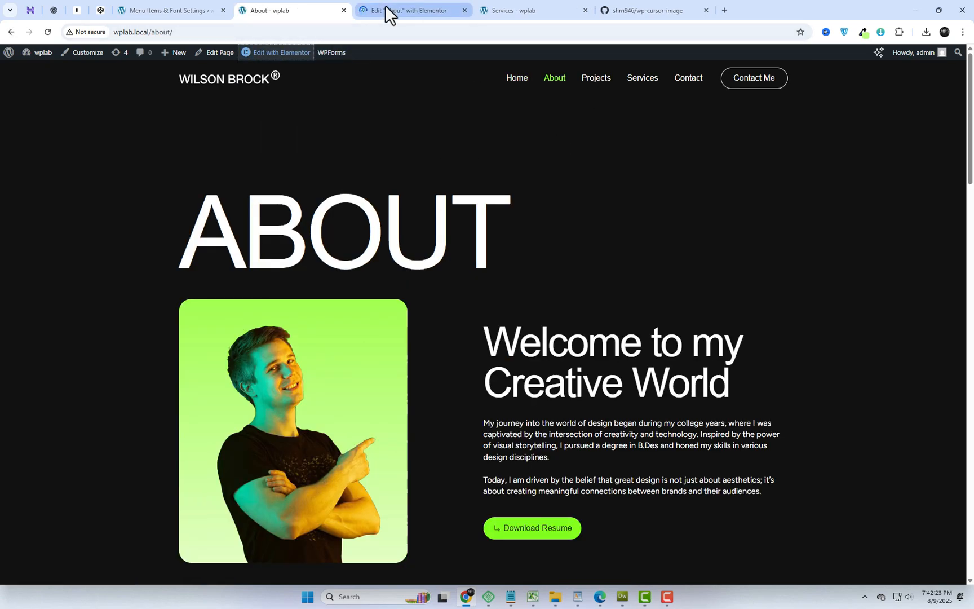
{"action": "left_click_drag", "start_coordinate": [385, 5], "coordinate": [269, 10]}
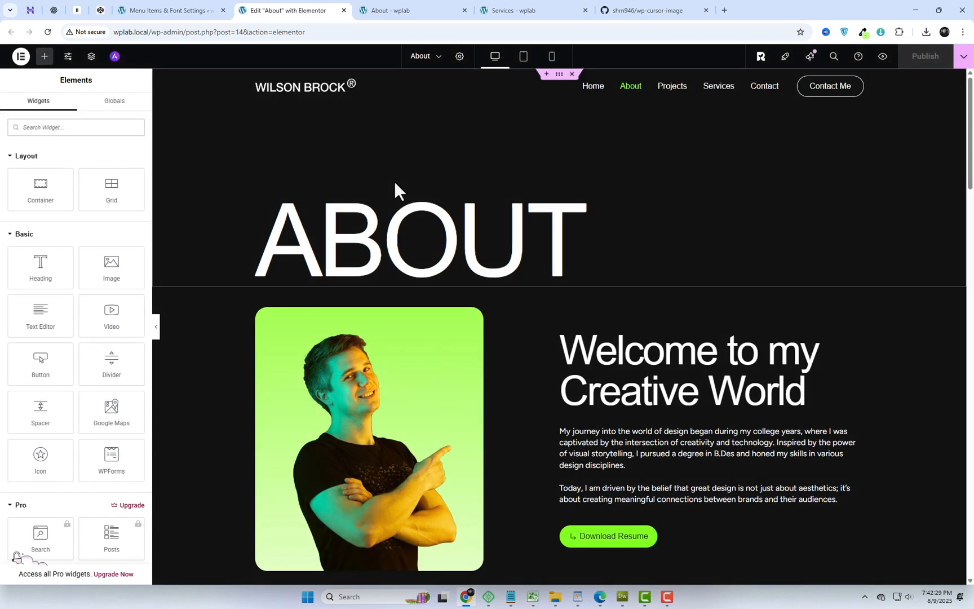
- Insert a single-column vertical flexbox container above the My Work Experience section and set its boxed width to 1260 px
{"action": "scroll", "coordinate": [407, 346], "scroll_direction": "down", "scroll_amount": 5}
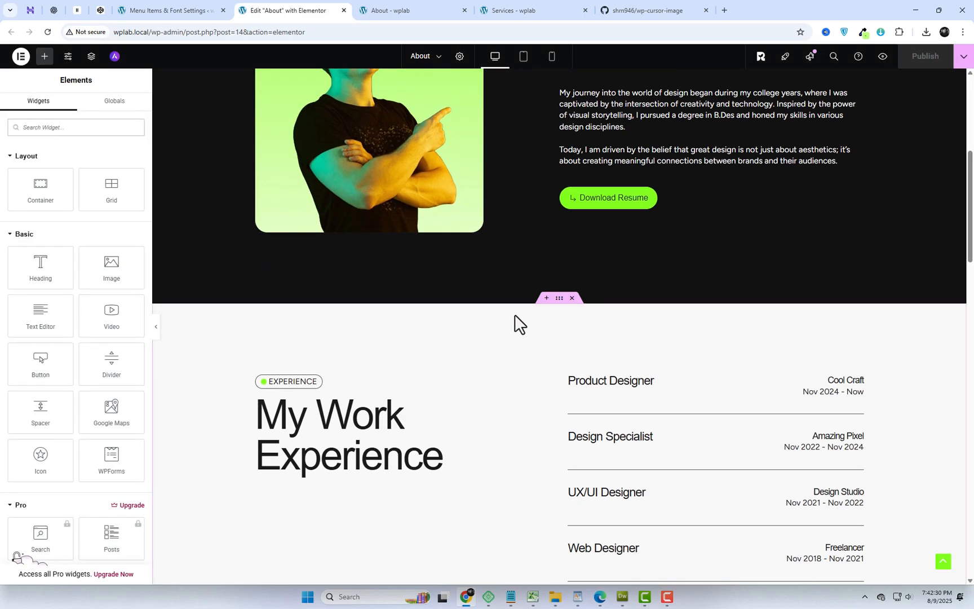
{"action": "left_click", "coordinate": [546, 299]}
{"action": "left_click", "coordinate": [522, 375]}
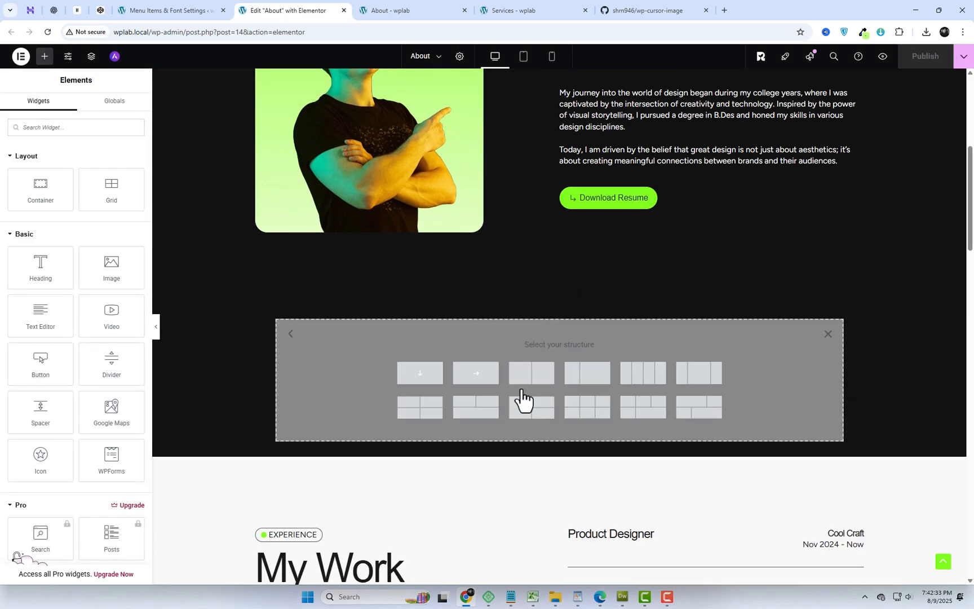
{"action": "left_click", "coordinate": [427, 376]}
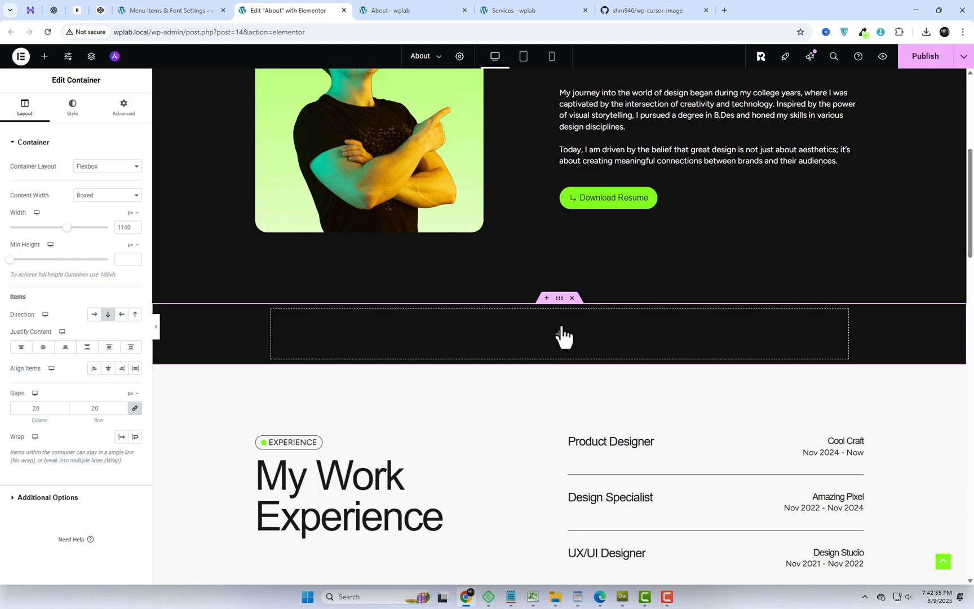
{"action": "double_click", "coordinate": [124, 226]}
{"action": "type", "text": "1260"}
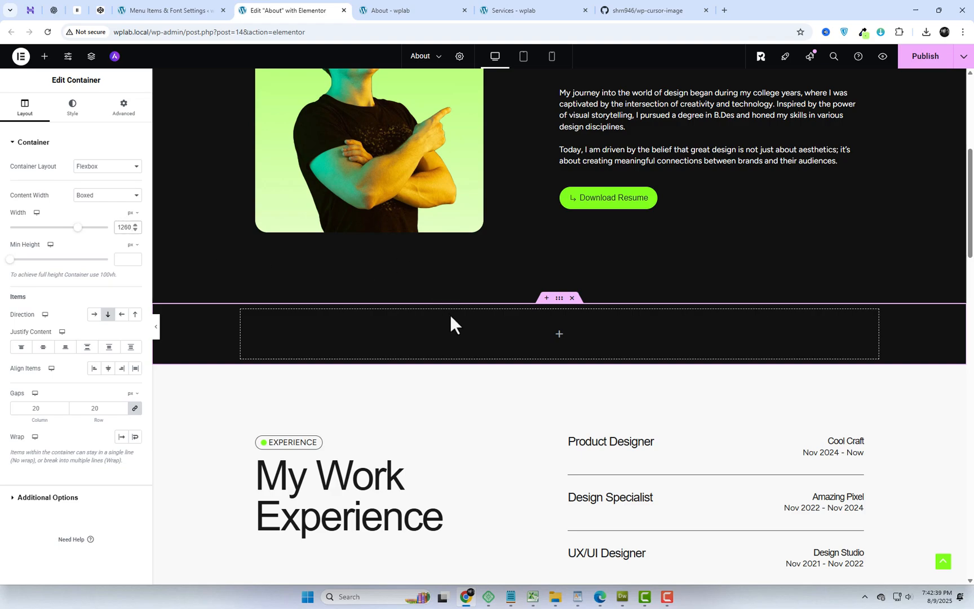
- Add a Shortcode widget to the new container, enter [wp_cursor_menu] as its shortcode and publish the page
{"action": "left_click", "coordinate": [558, 335]}
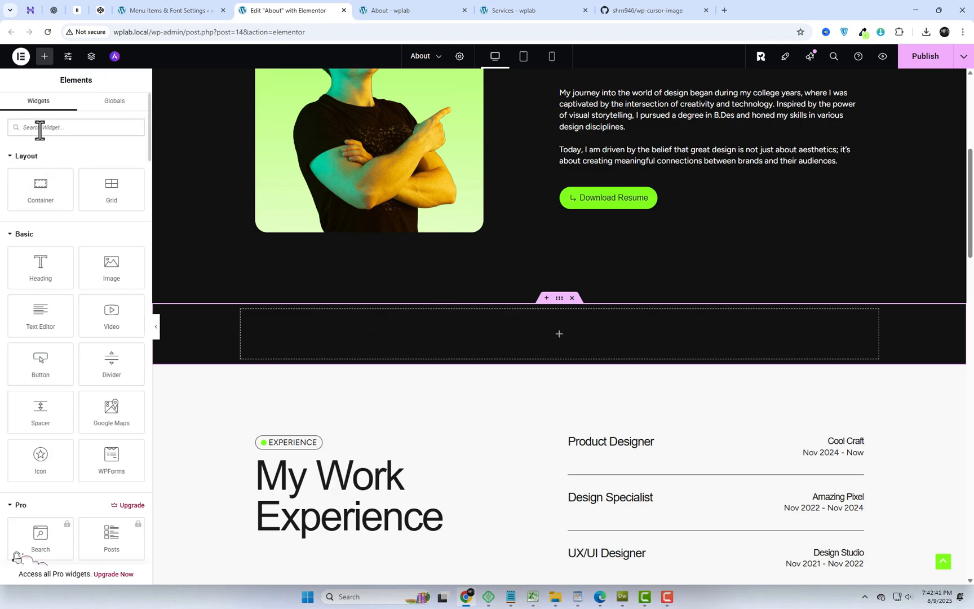
{"action": "type", "text": "shor"}
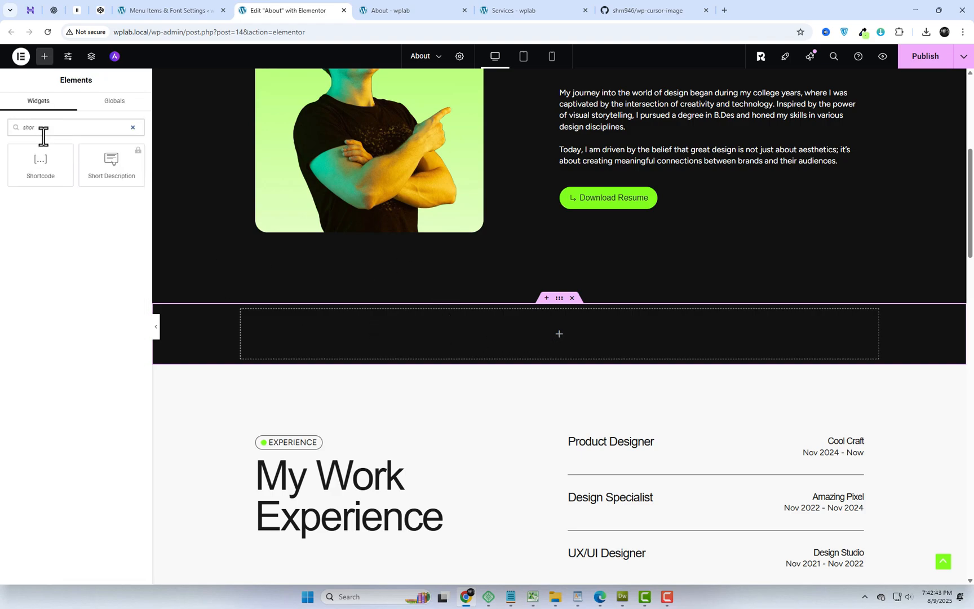
{"action": "left_click_drag", "start_coordinate": [38, 169], "coordinate": [455, 332]}
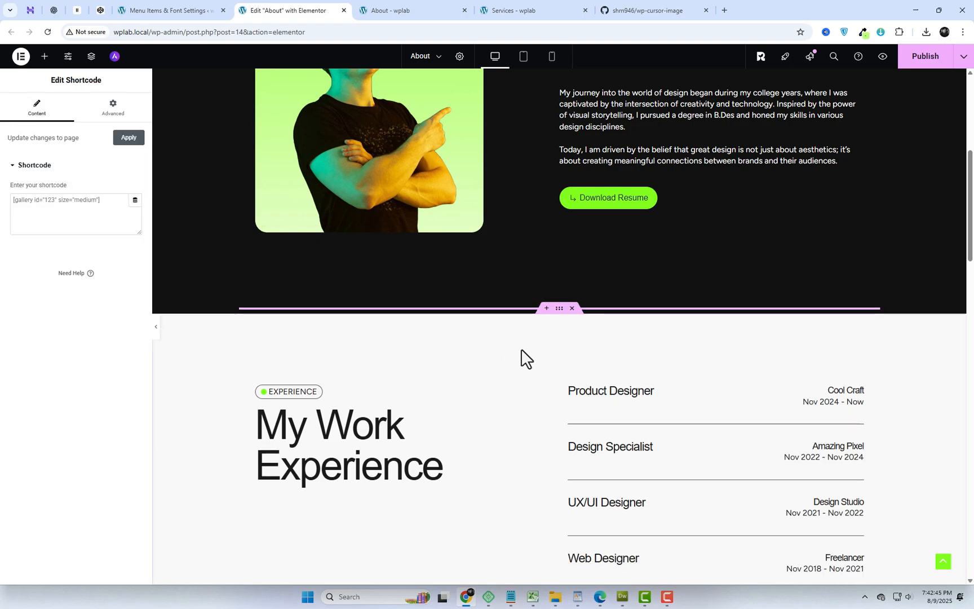
{"action": "left_click", "coordinate": [86, 203]}
{"action": "key", "text": "ctrl+v"}
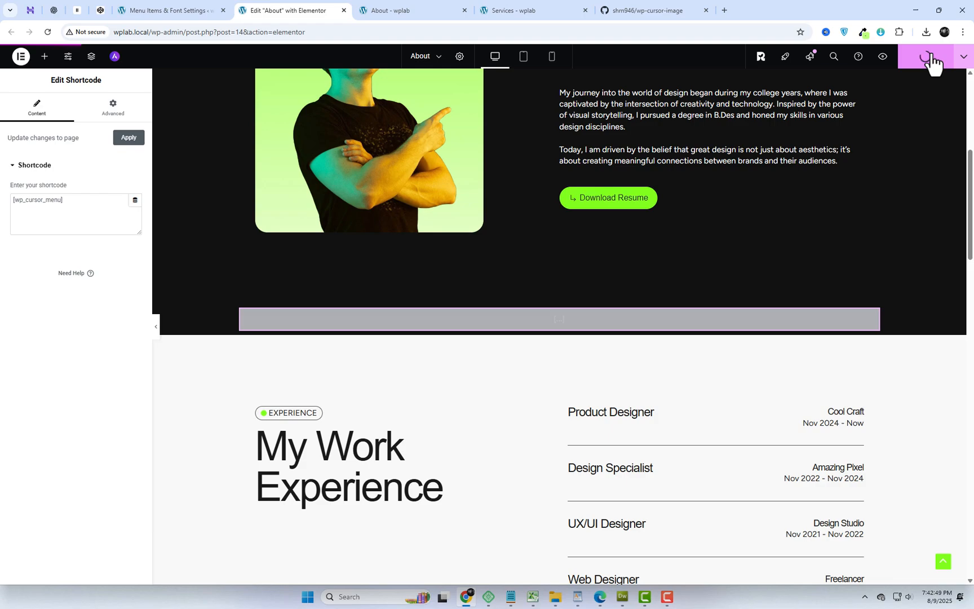
- Reload the live About page and check the hover menu with its cursor images
{"action": "left_click", "coordinate": [381, 5]}
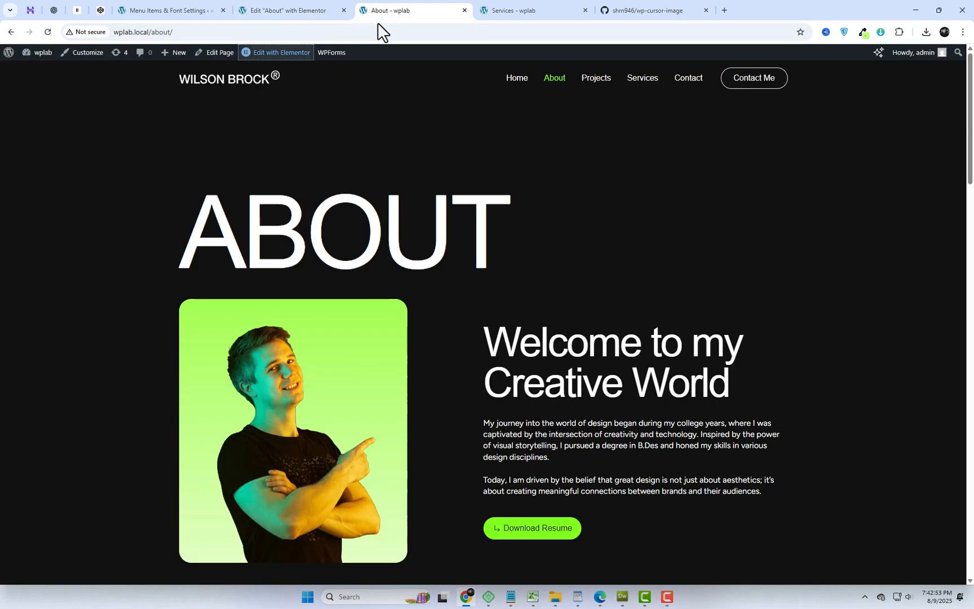
{"action": "left_click", "coordinate": [378, 27]}
{"action": "key", "text": "Return"}
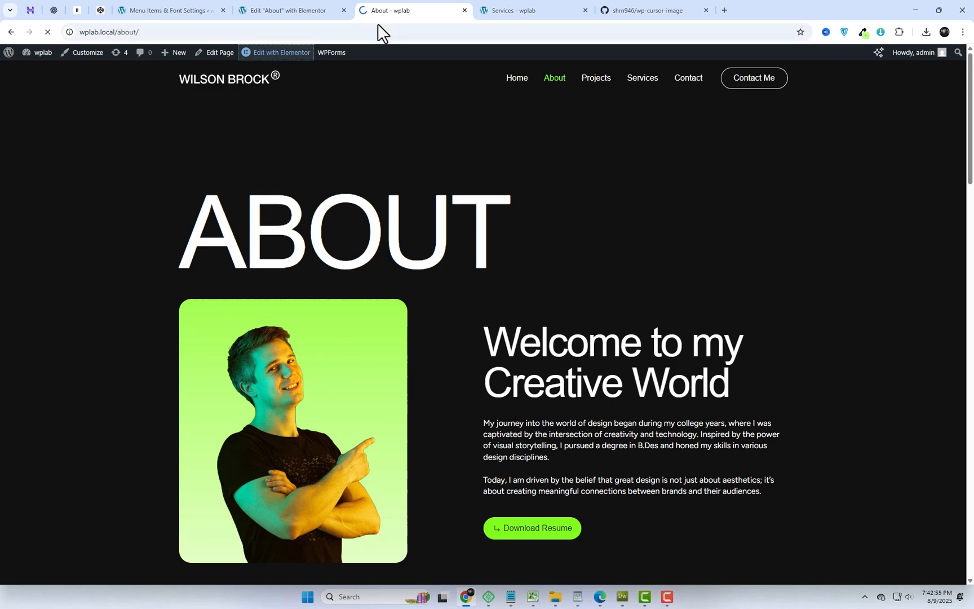
{"action": "scroll", "coordinate": [583, 268], "scroll_direction": "down", "scroll_amount": 8}
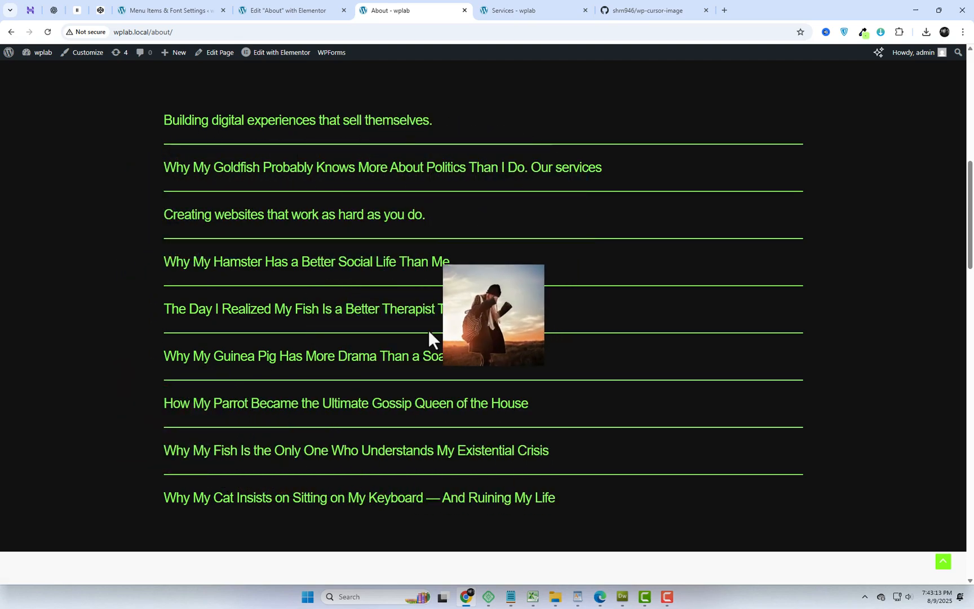
{"action": "left_click", "coordinate": [194, 8]}
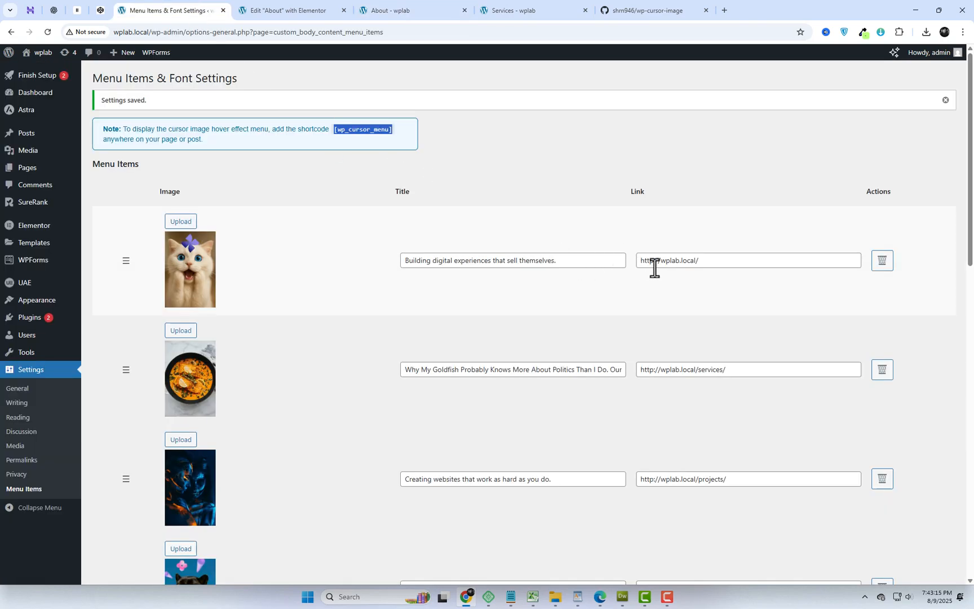
{"action": "left_click", "coordinate": [714, 265]}
{"action": "left_click_drag", "start_coordinate": [704, 260], "coordinate": [633, 257]}
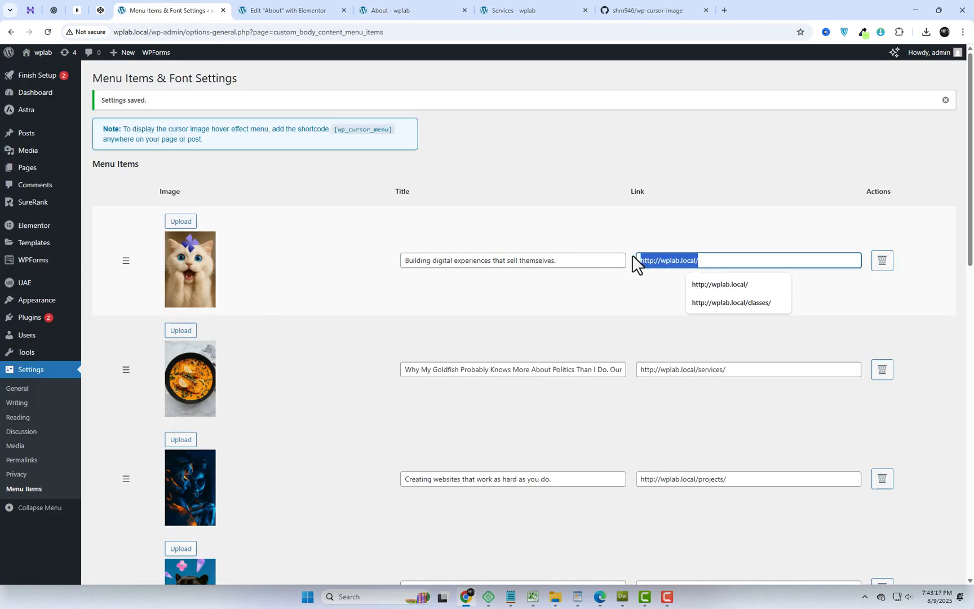
{"action": "left_click", "coordinate": [662, 261]}
{"action": "type", "text": "y"}
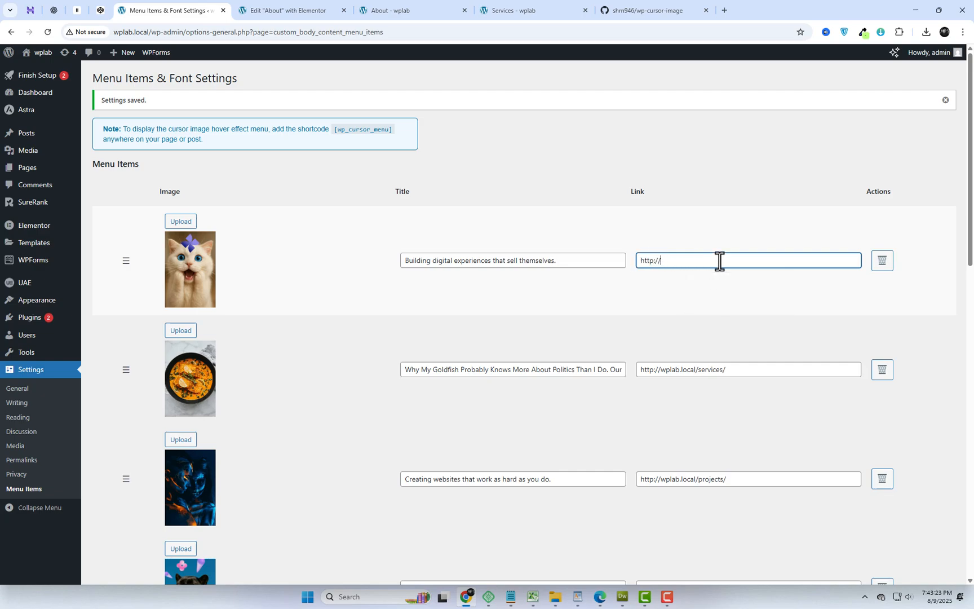
{"action": "type", "text": "google.com"}
- Replace the first menu item's image with portrait-image-5, the long blonde hair photo from the media library
{"action": "left_click", "coordinate": [181, 222]}
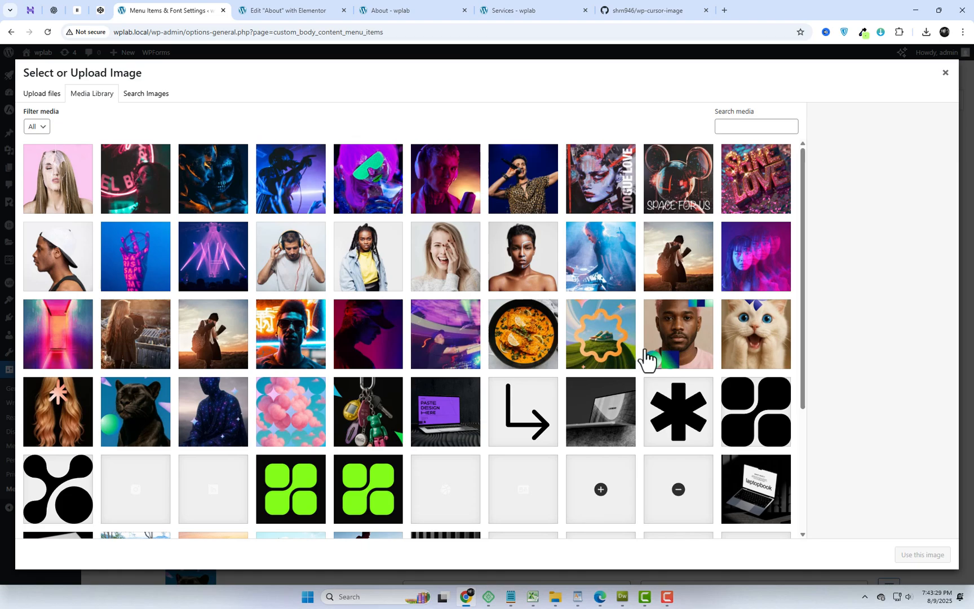
{"action": "left_click", "coordinate": [62, 414]}
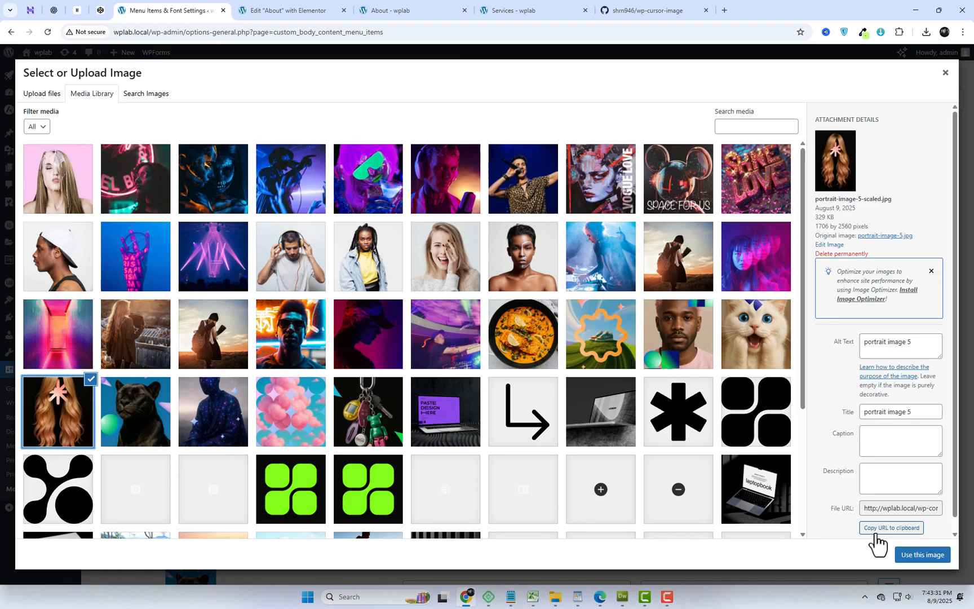
{"action": "left_click", "coordinate": [922, 554]}
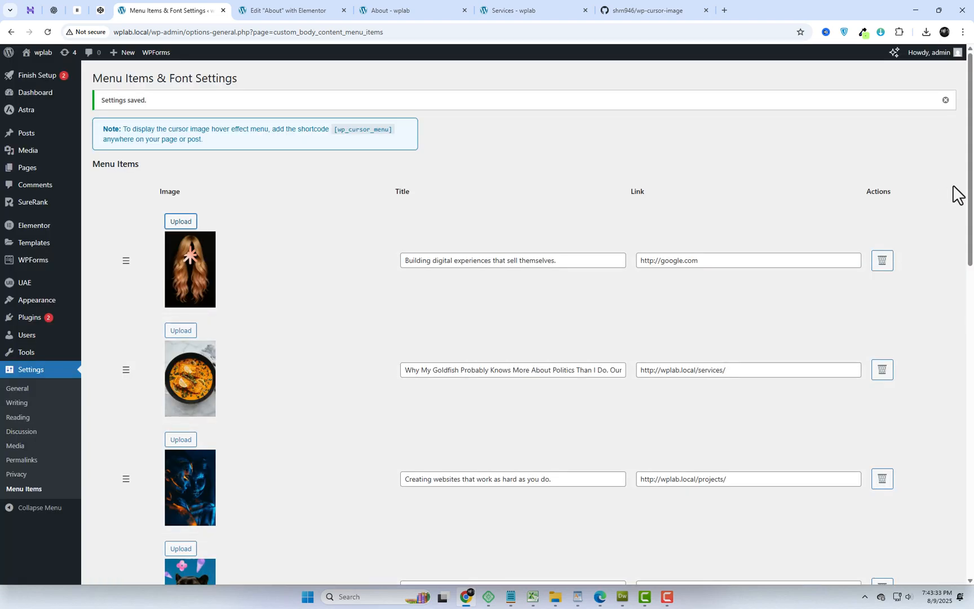
- Lighten the menu titles' text color to a very pale, nearly white green
{"action": "scroll", "coordinate": [969, 254], "scroll_direction": "down", "scroll_amount": 14}
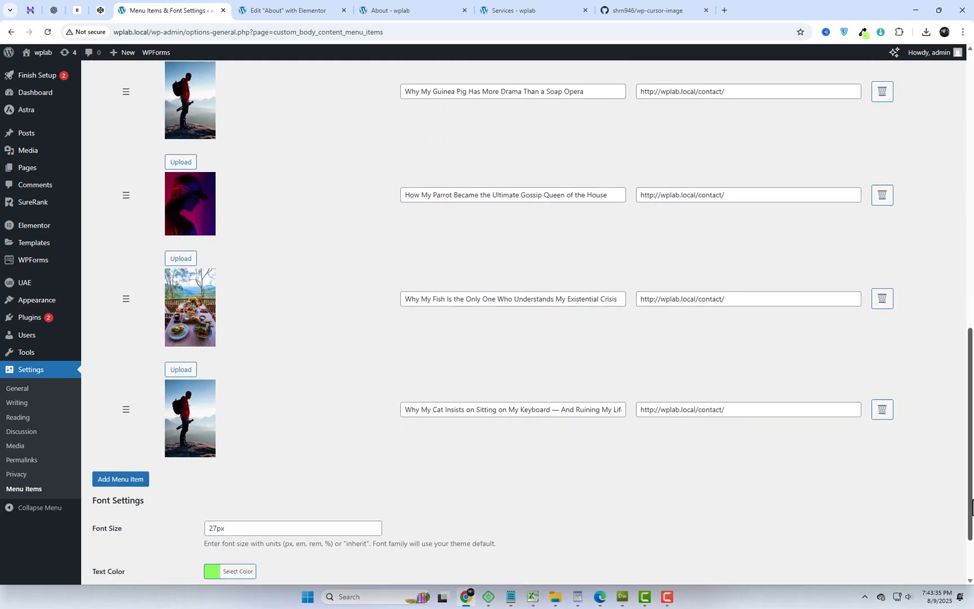
{"action": "left_click", "coordinate": [212, 485]}
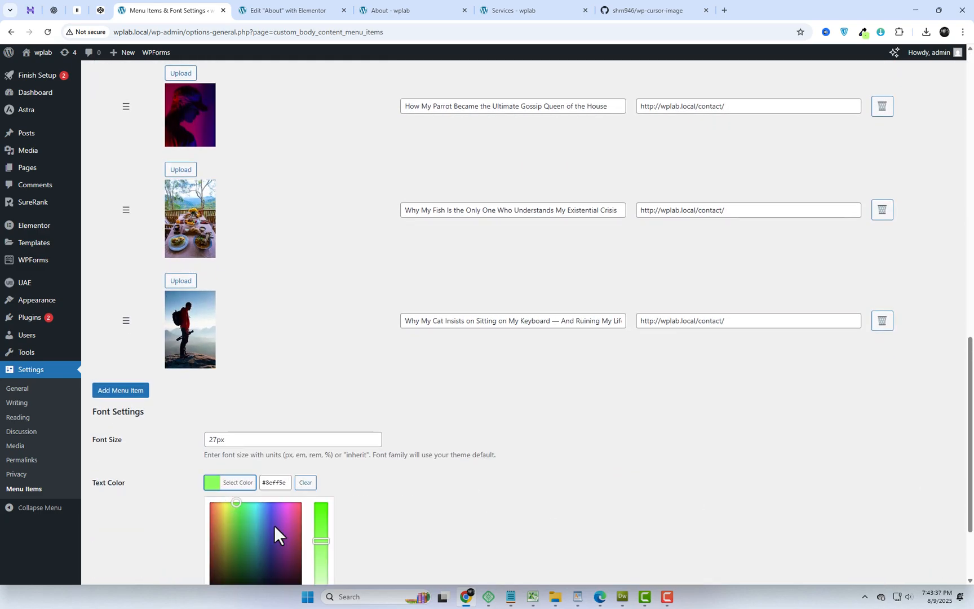
{"action": "scroll", "coordinate": [276, 519], "scroll_direction": "down", "scroll_amount": 1}
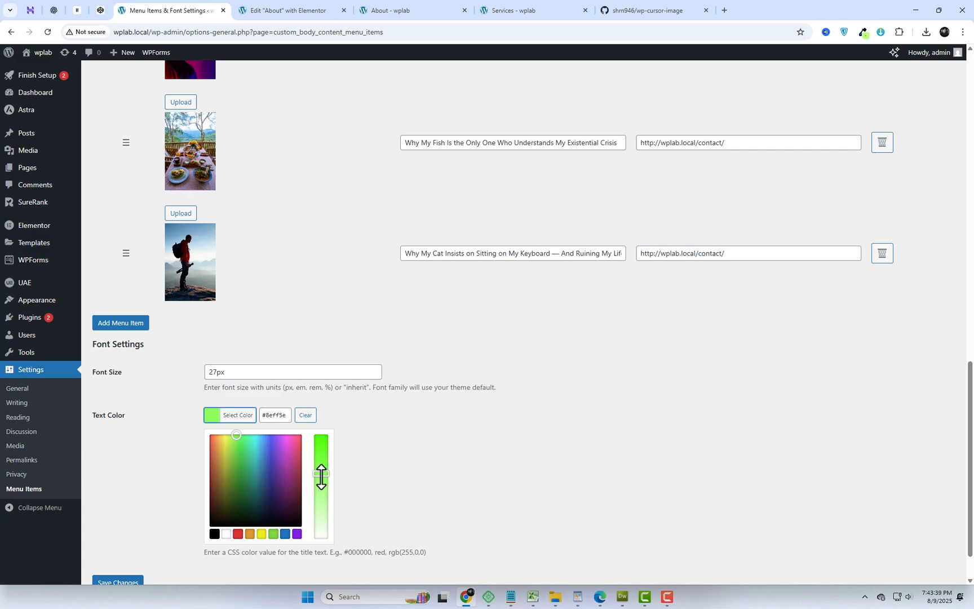
{"action": "left_click_drag", "start_coordinate": [318, 526], "coordinate": [320, 529]}
{"action": "left_click", "coordinate": [433, 525]}
- Move the "Why My Cat" item above "Why My Fish" and the "Why My Guinea Pig" item above "The Day I Realized"
{"action": "scroll", "coordinate": [324, 505], "scroll_direction": "up", "scroll_amount": 2}
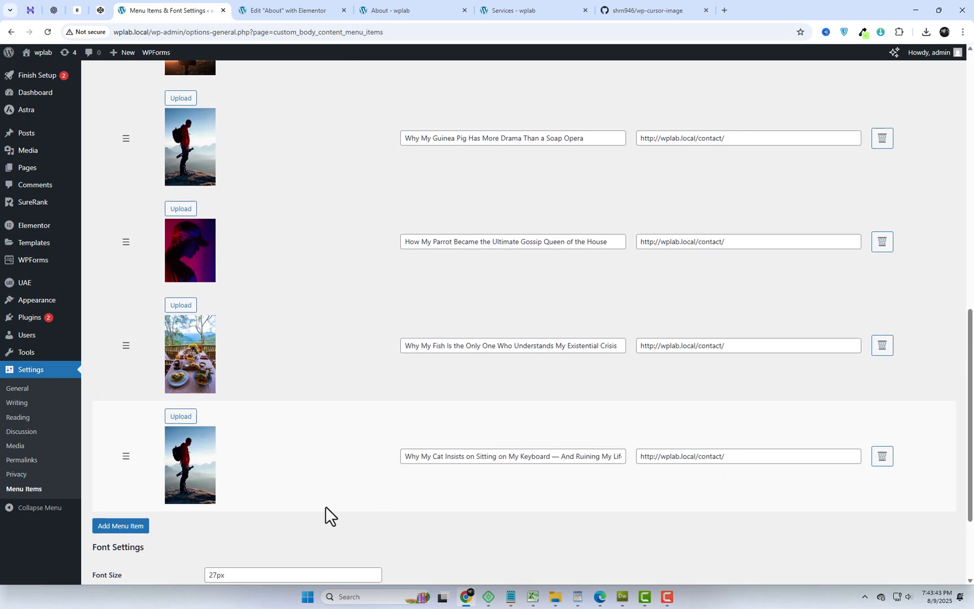
{"action": "left_click_drag", "start_coordinate": [115, 467], "coordinate": [120, 282]}
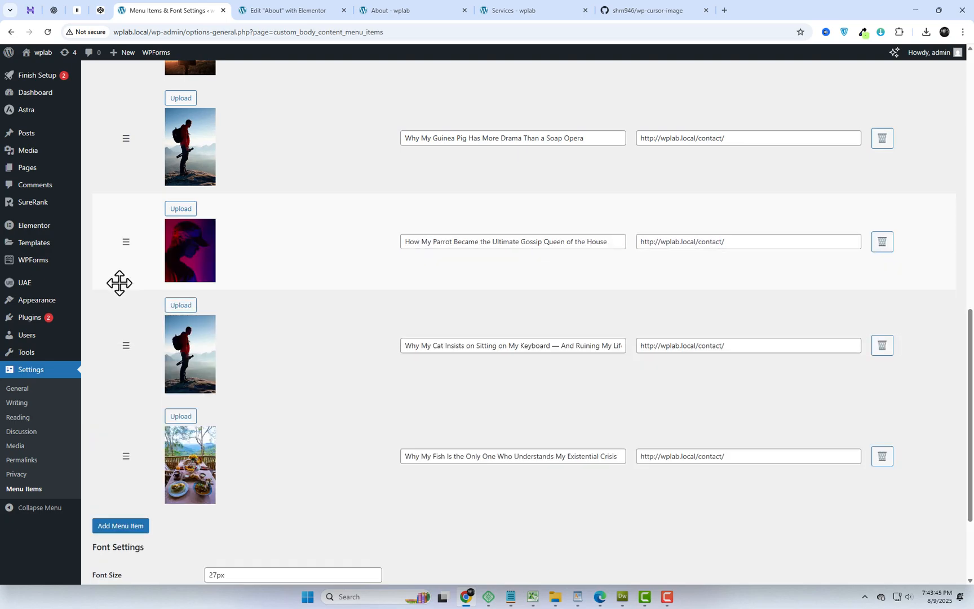
{"action": "scroll", "coordinate": [119, 282], "scroll_direction": "up", "scroll_amount": 3}
{"action": "left_click_drag", "start_coordinate": [122, 355], "coordinate": [124, 221]}
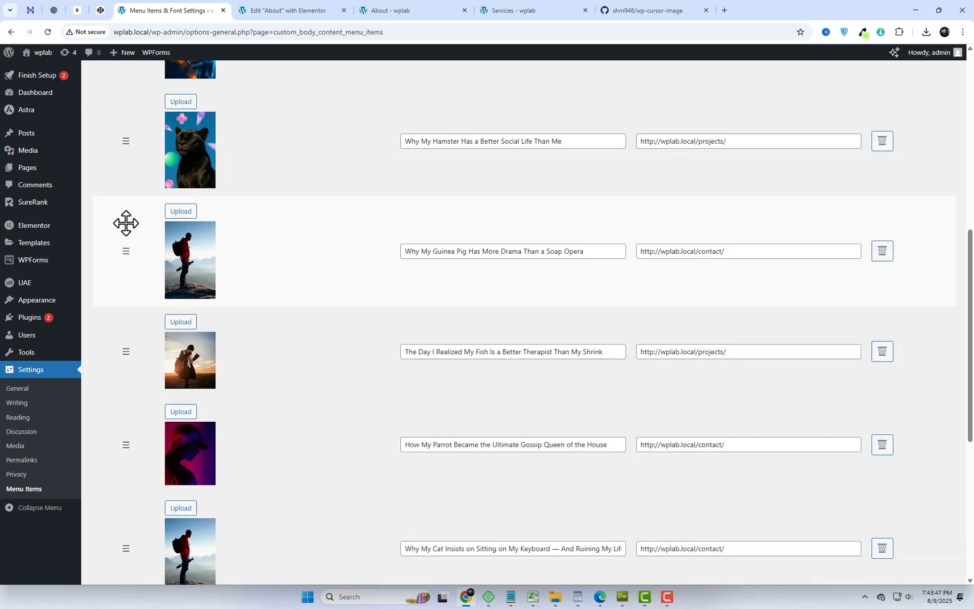
- Replace the image of "The Day I Realized My Fish" item with gallery-img-7-2.jpg and save the settings
{"action": "left_click", "coordinate": [180, 322]}
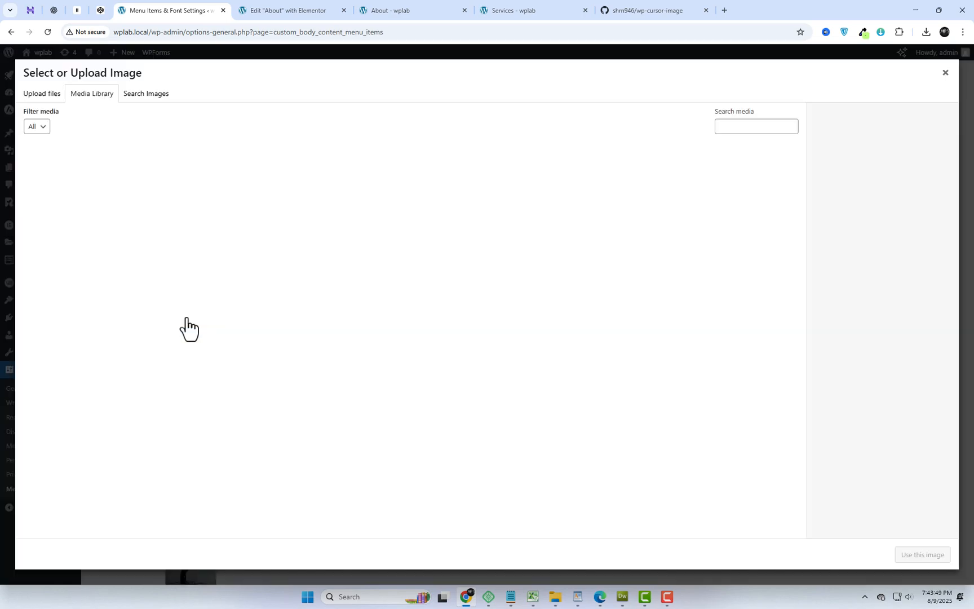
{"action": "left_click", "coordinate": [287, 282]}
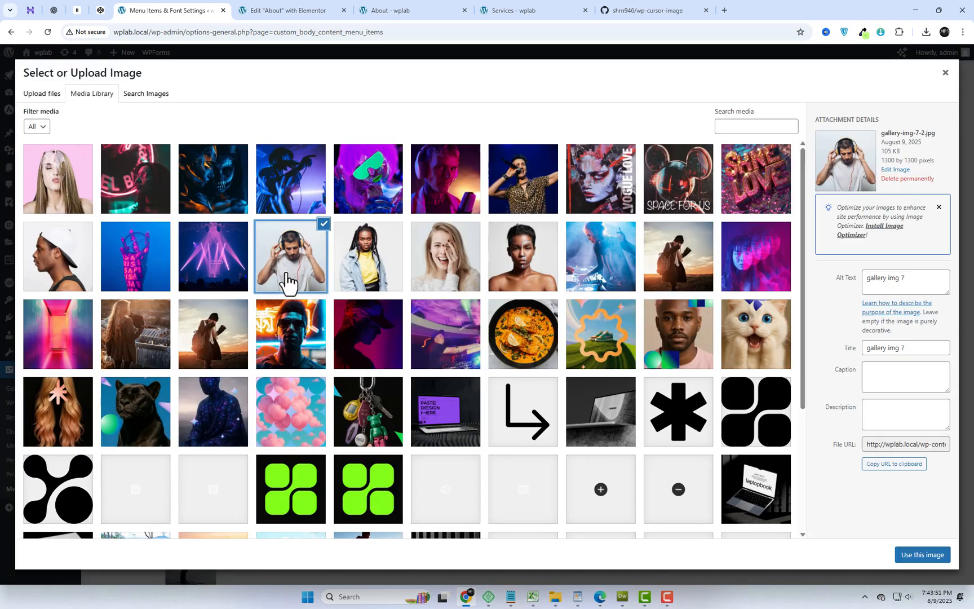
{"action": "left_click", "coordinate": [908, 556]}
{"action": "scroll", "coordinate": [457, 521], "scroll_direction": "down", "scroll_amount": 6}
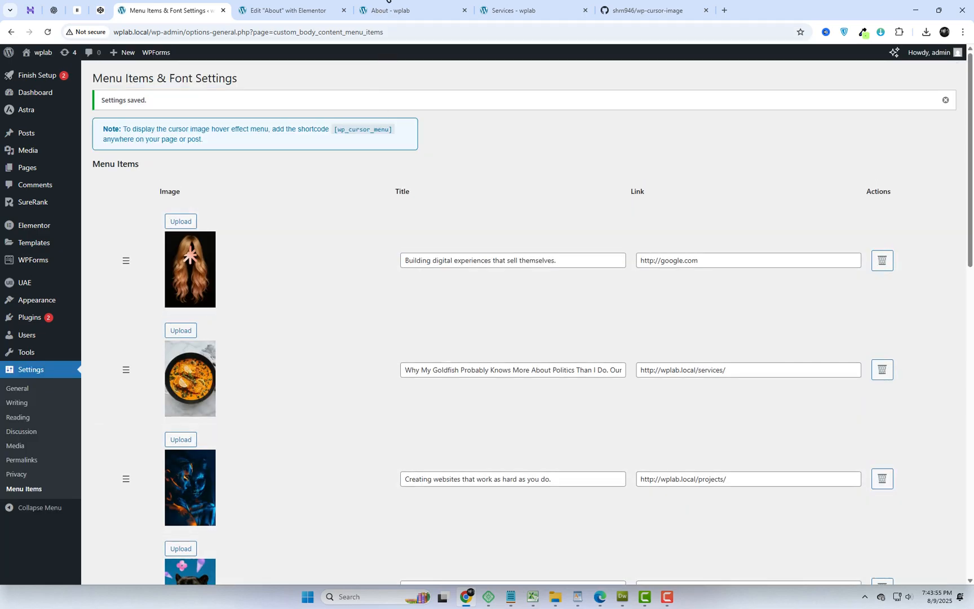
- Reload the live About page, test the hover menu and its first item's Google link, and return to the menu settings
{"action": "left_click", "coordinate": [395, 12]}
{"action": "left_click", "coordinate": [394, 32]}
{"action": "key", "text": "Return"}
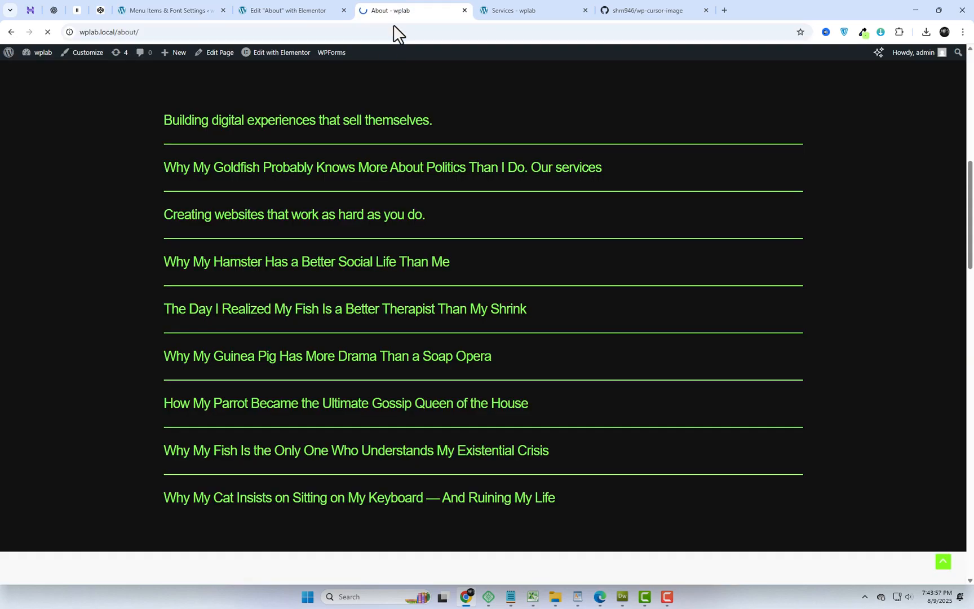
{"action": "scroll", "coordinate": [463, 100], "scroll_direction": "down", "scroll_amount": 7}
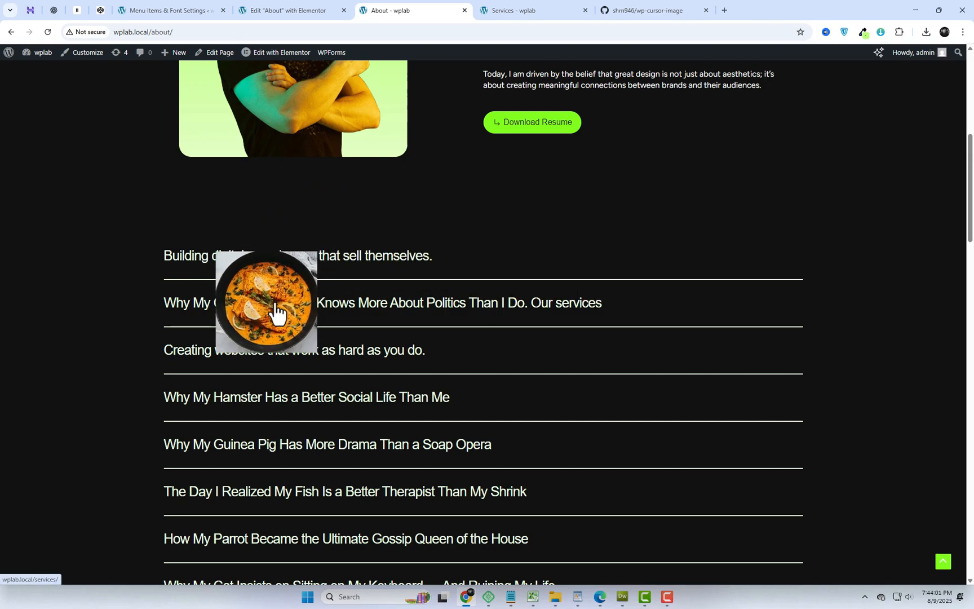
{"action": "scroll", "coordinate": [332, 424], "scroll_direction": "down", "scroll_amount": 2}
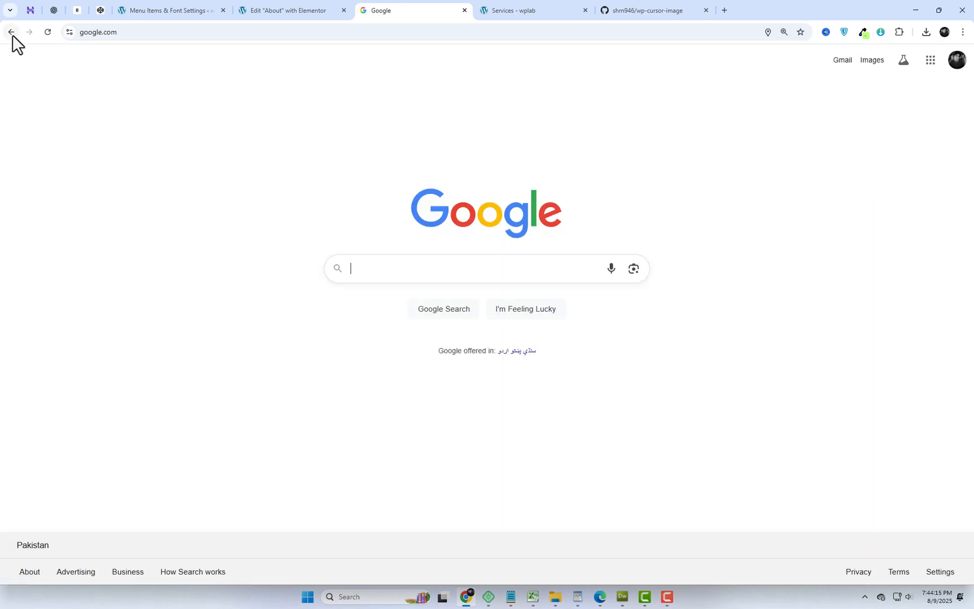
{"action": "left_click", "coordinate": [11, 31]}
{"action": "left_click", "coordinate": [129, 11]}
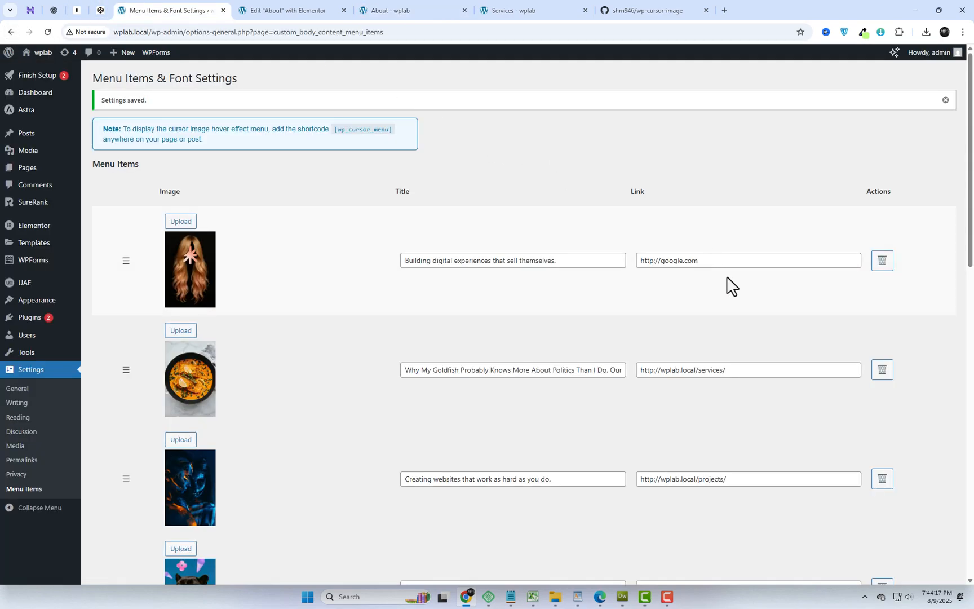